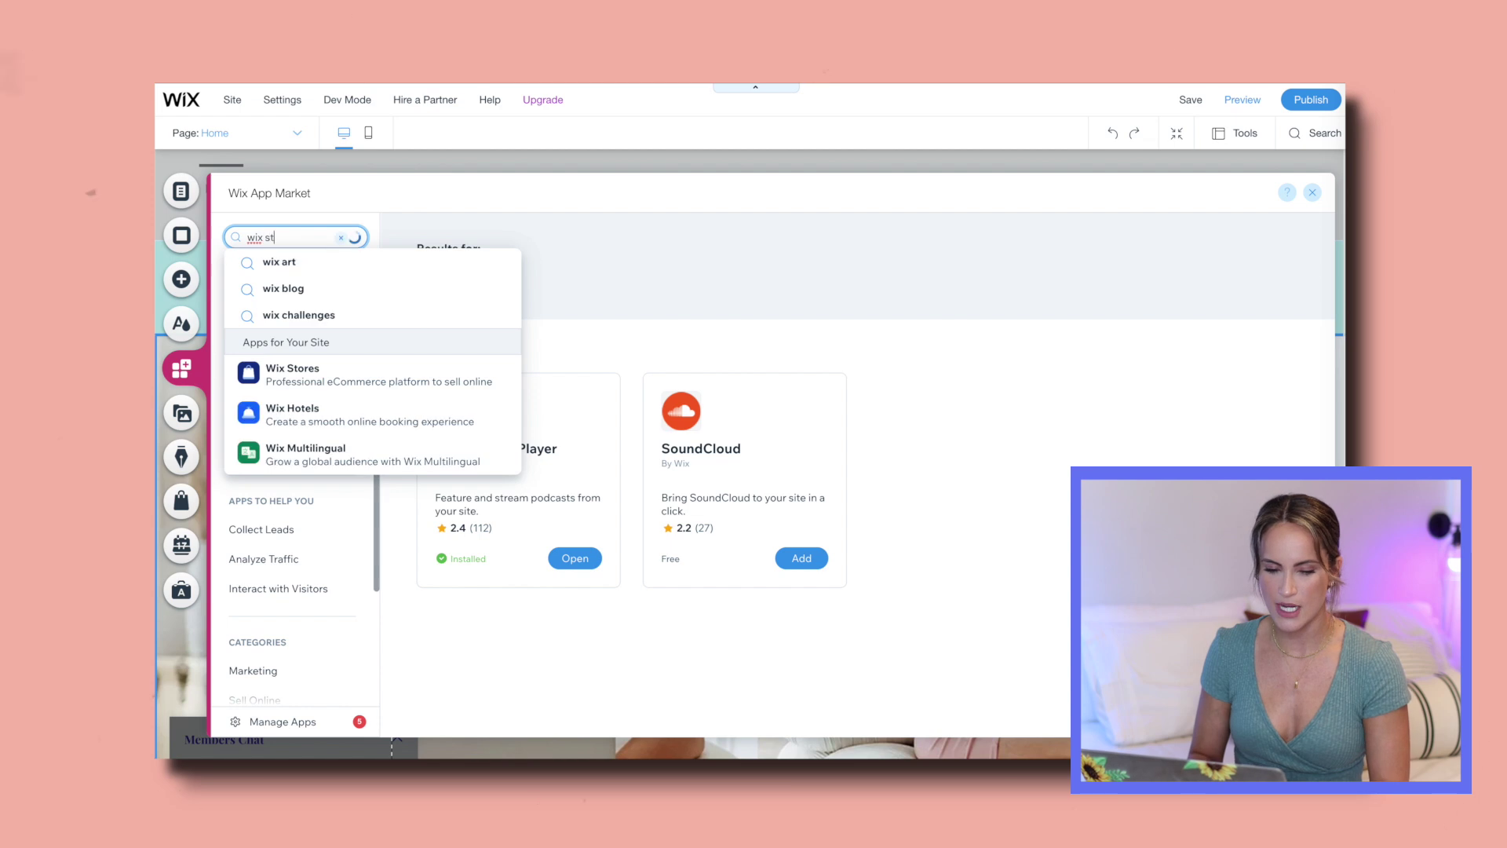
- Open the installed Wix Stores app and switch the shop gallery to the framed product display style
left_click(312, 372)
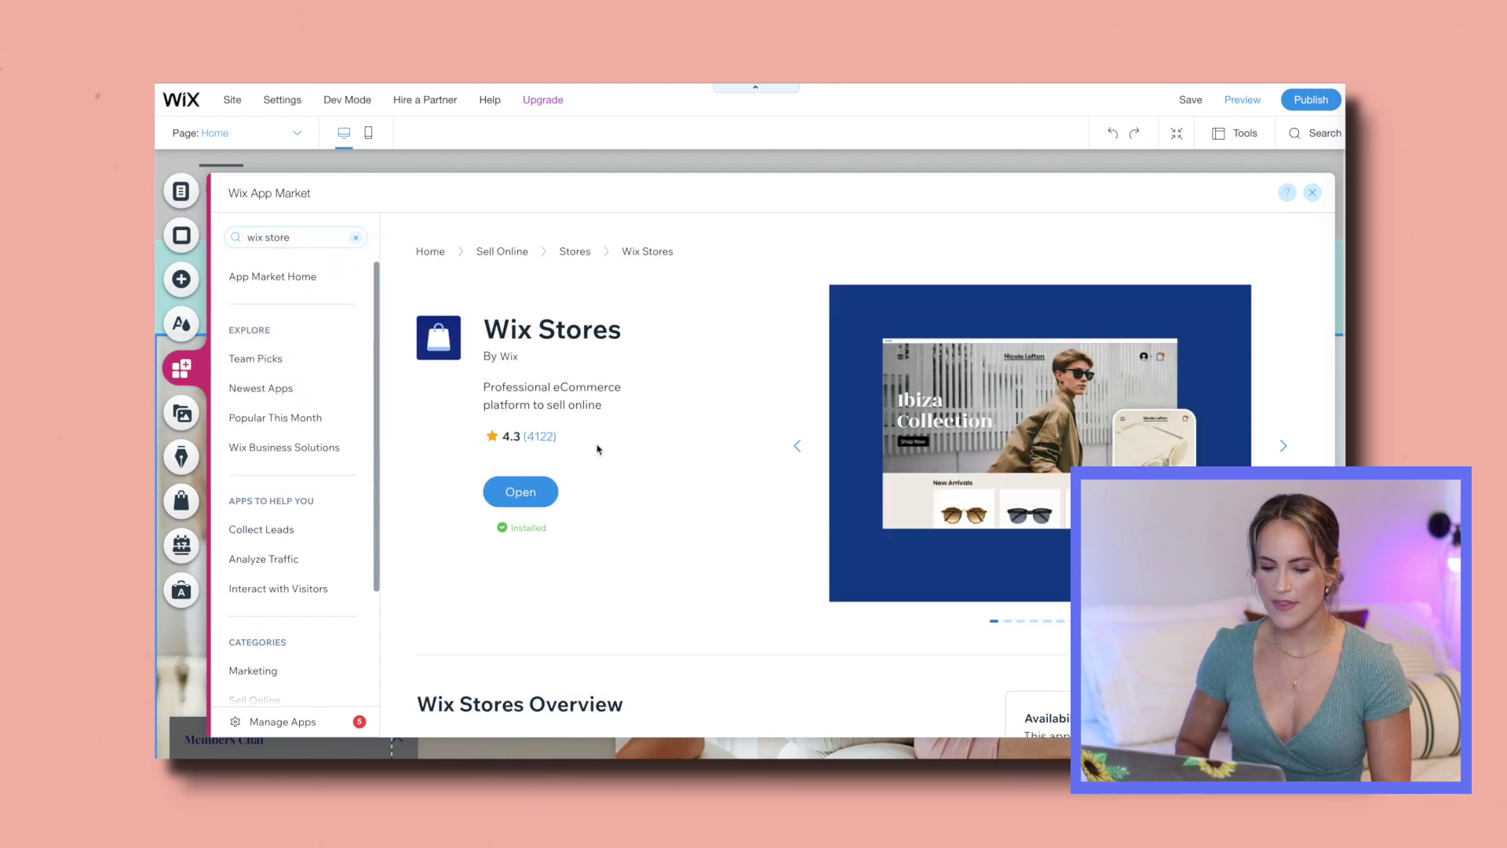
left_click(519, 492)
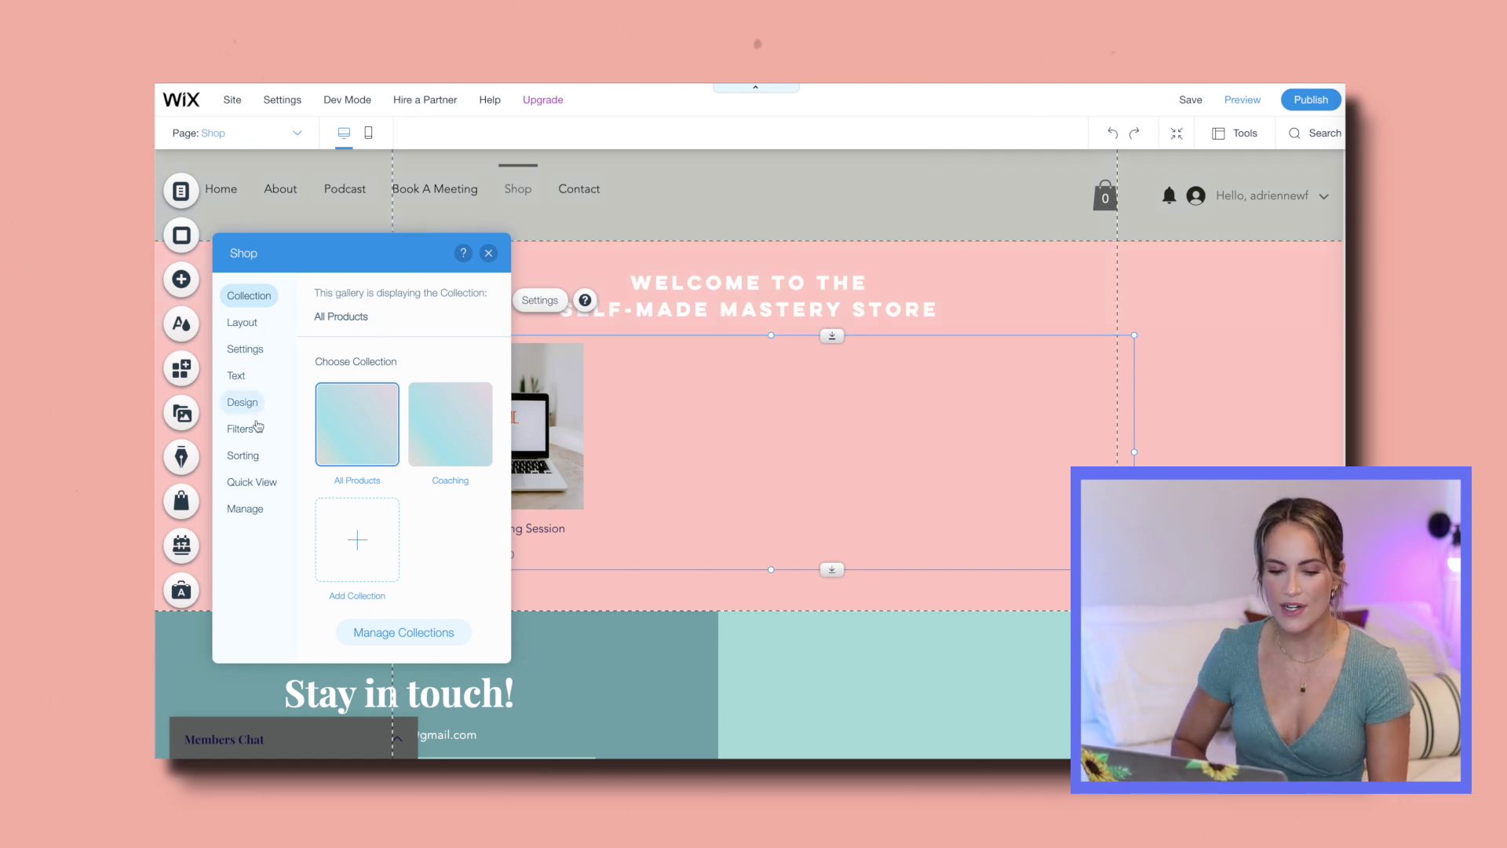
left_click(248, 323)
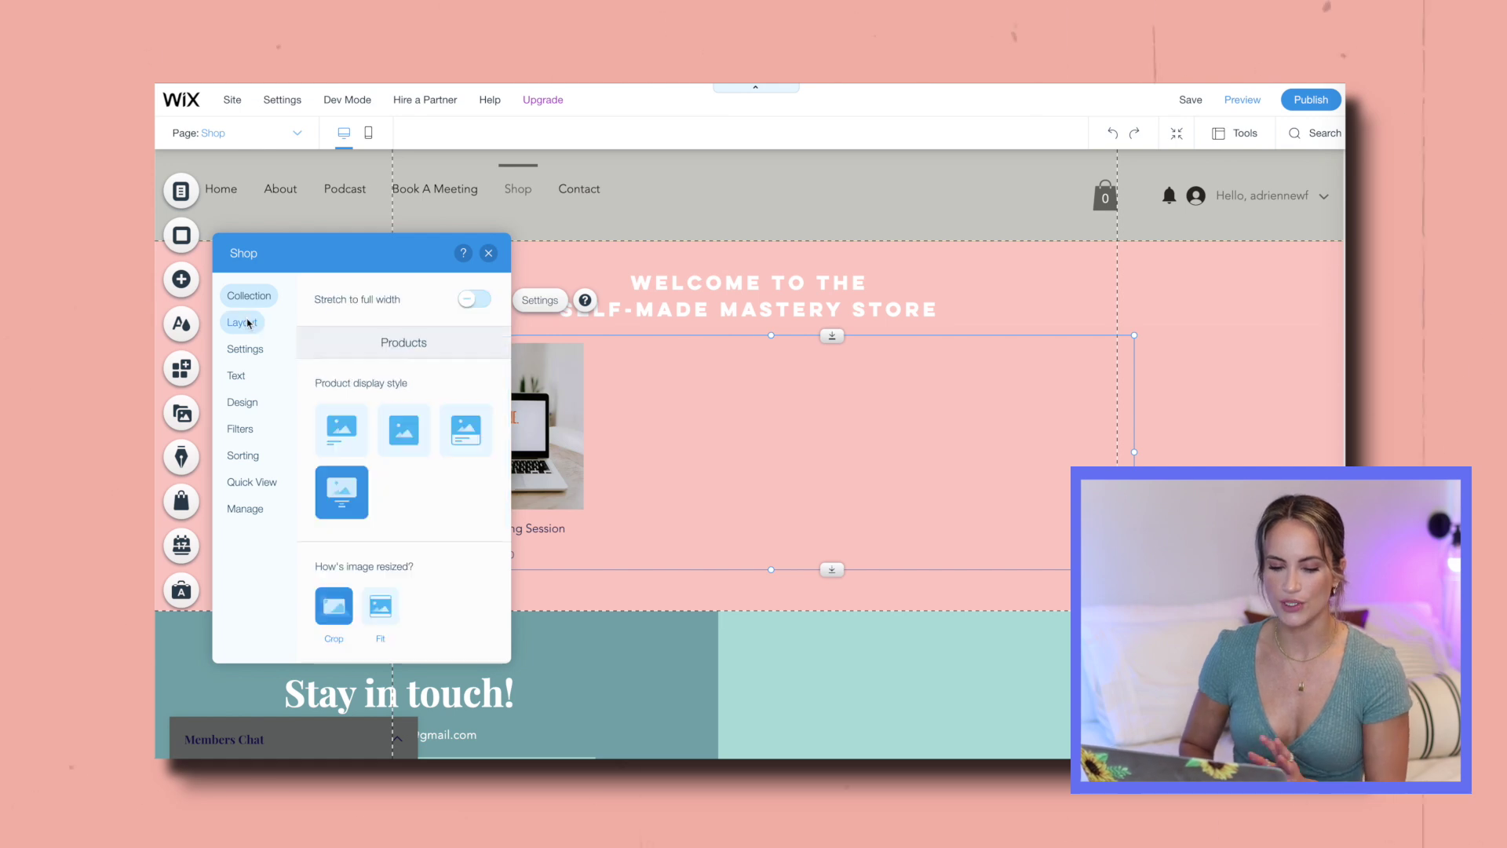
left_click(462, 438)
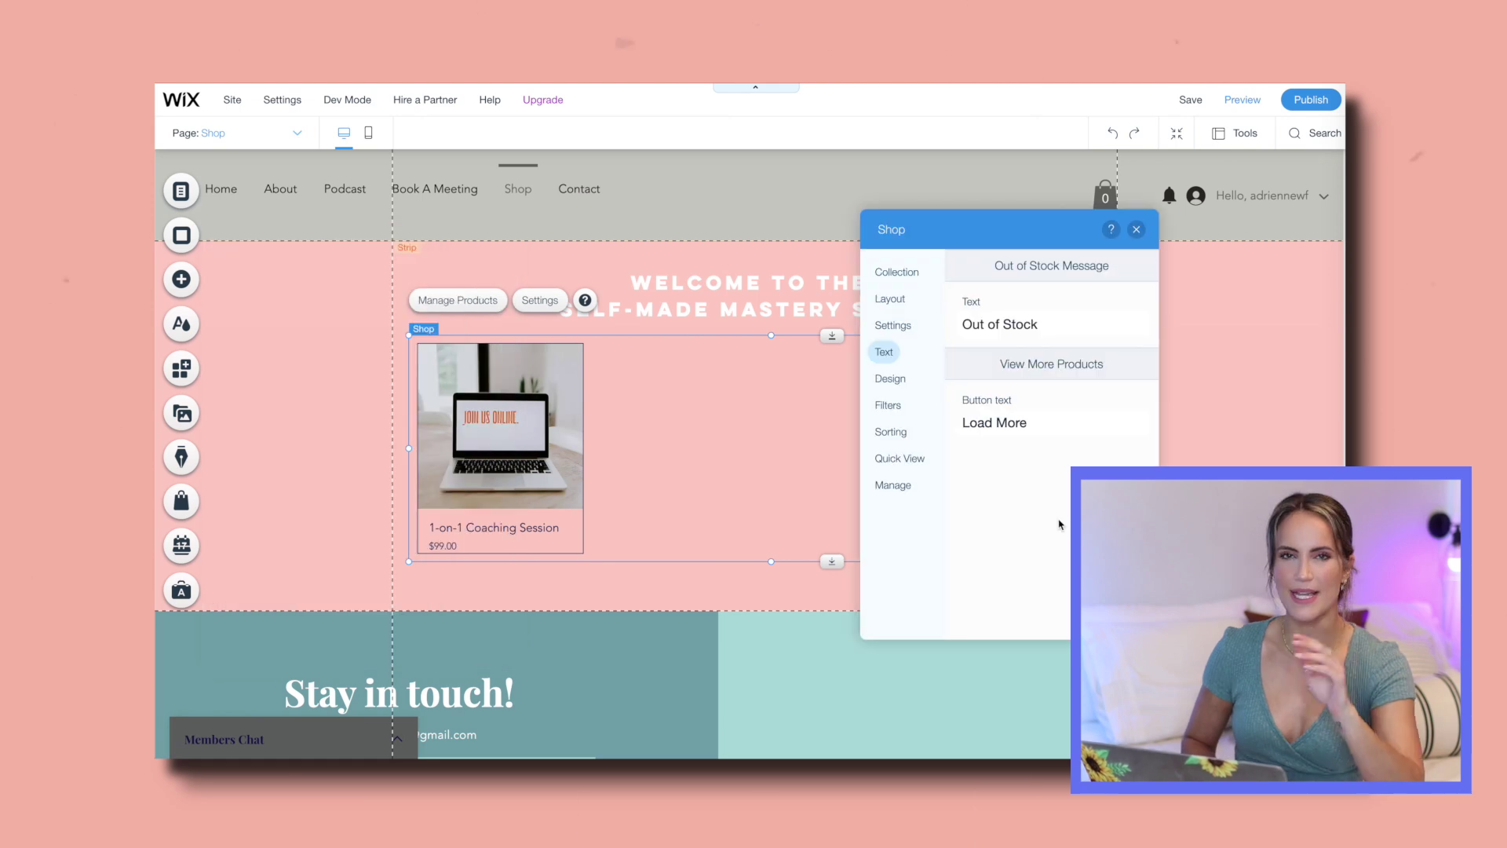
- Set the shop gallery's background opacity to 9% in its design settings and return to the collection options
left_click(889, 380)
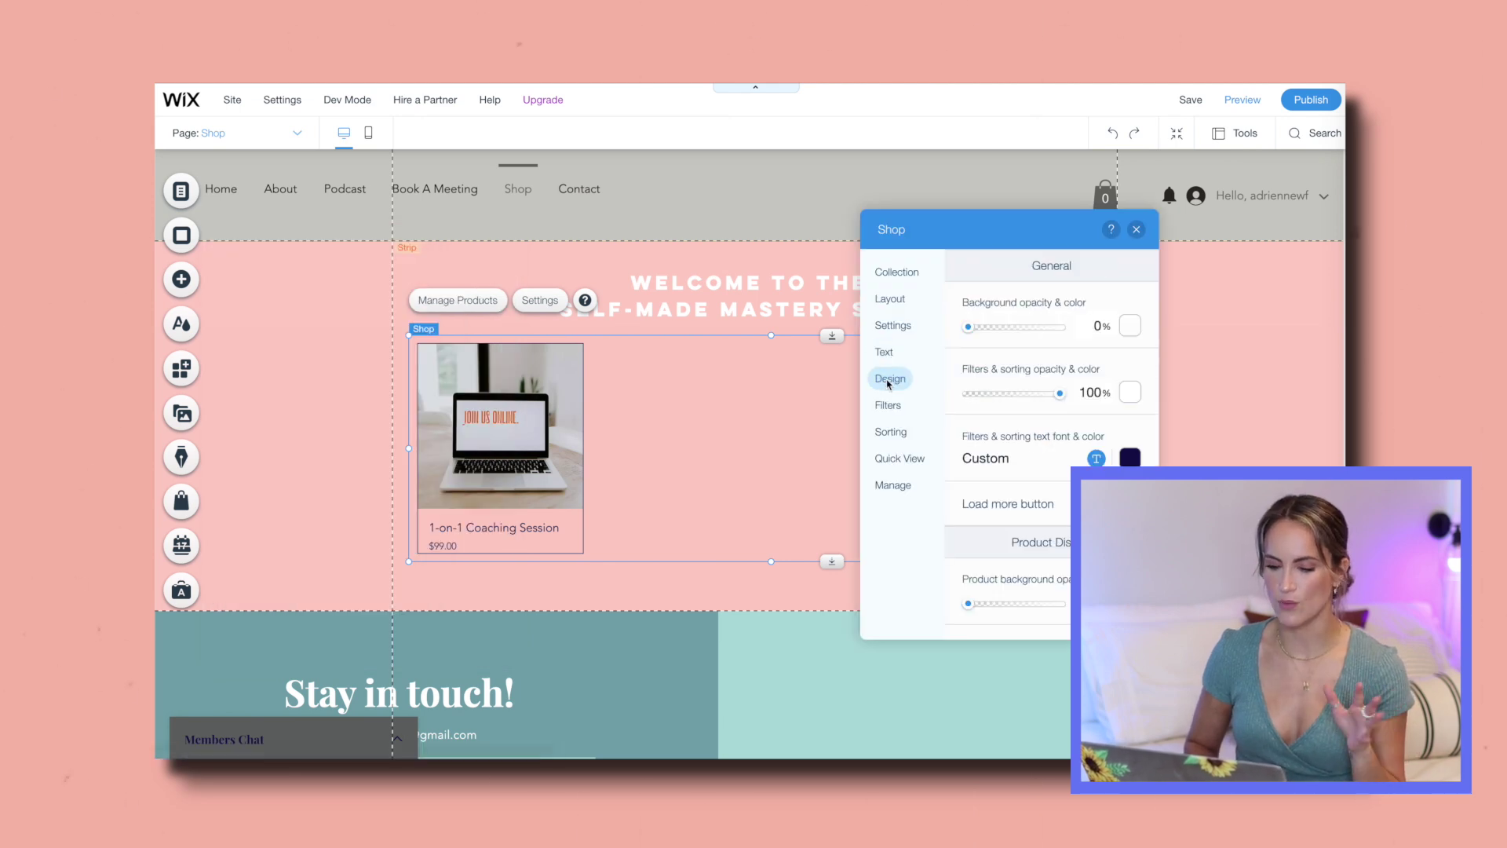
left_click(1094, 326)
type("31")
left_click_drag(1056, 335, 1058, 333)
key("BackSpace")
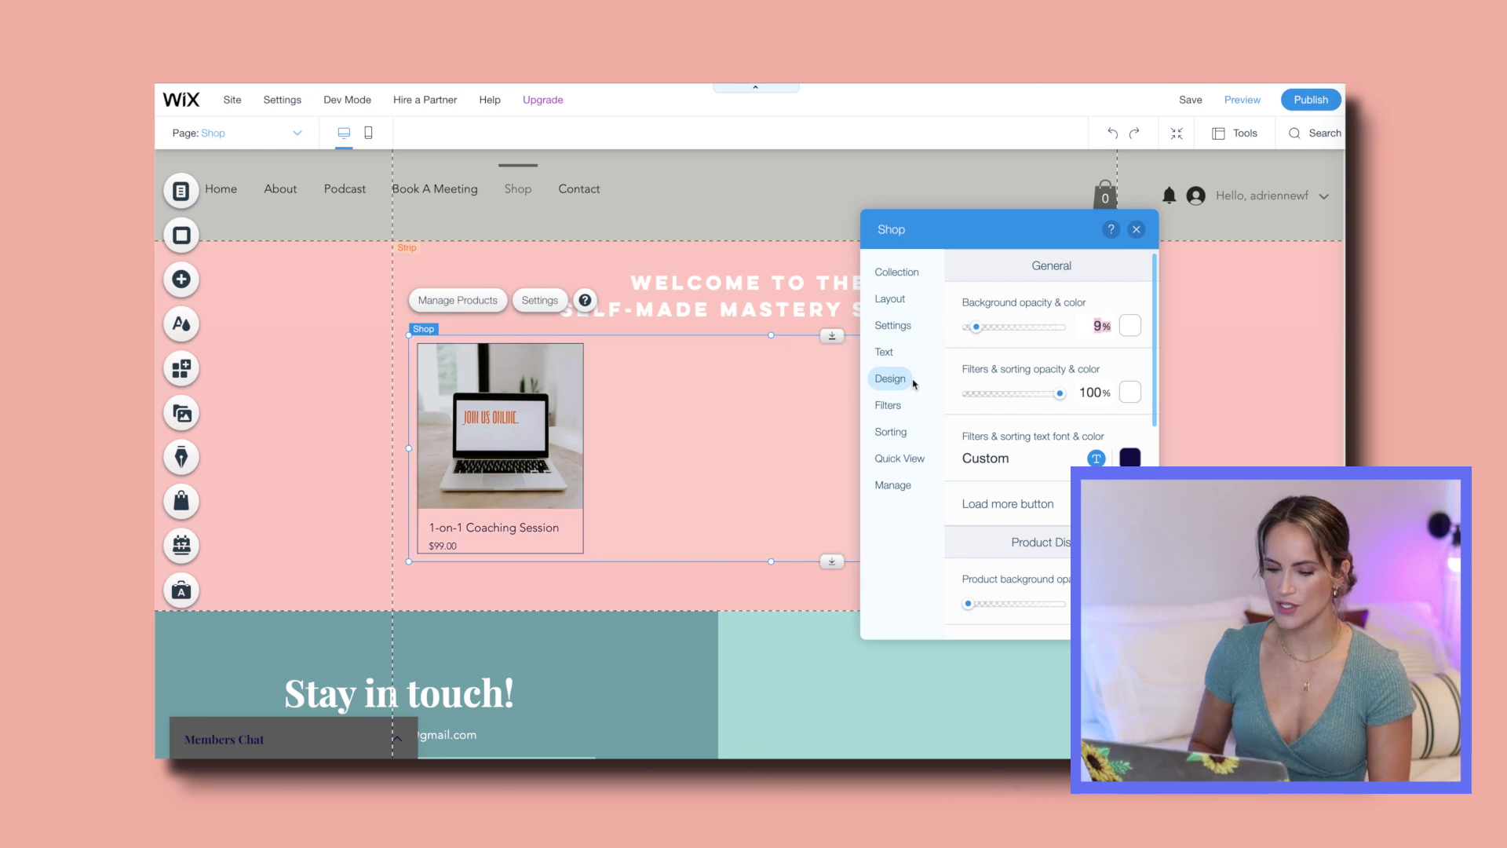
left_click(895, 274)
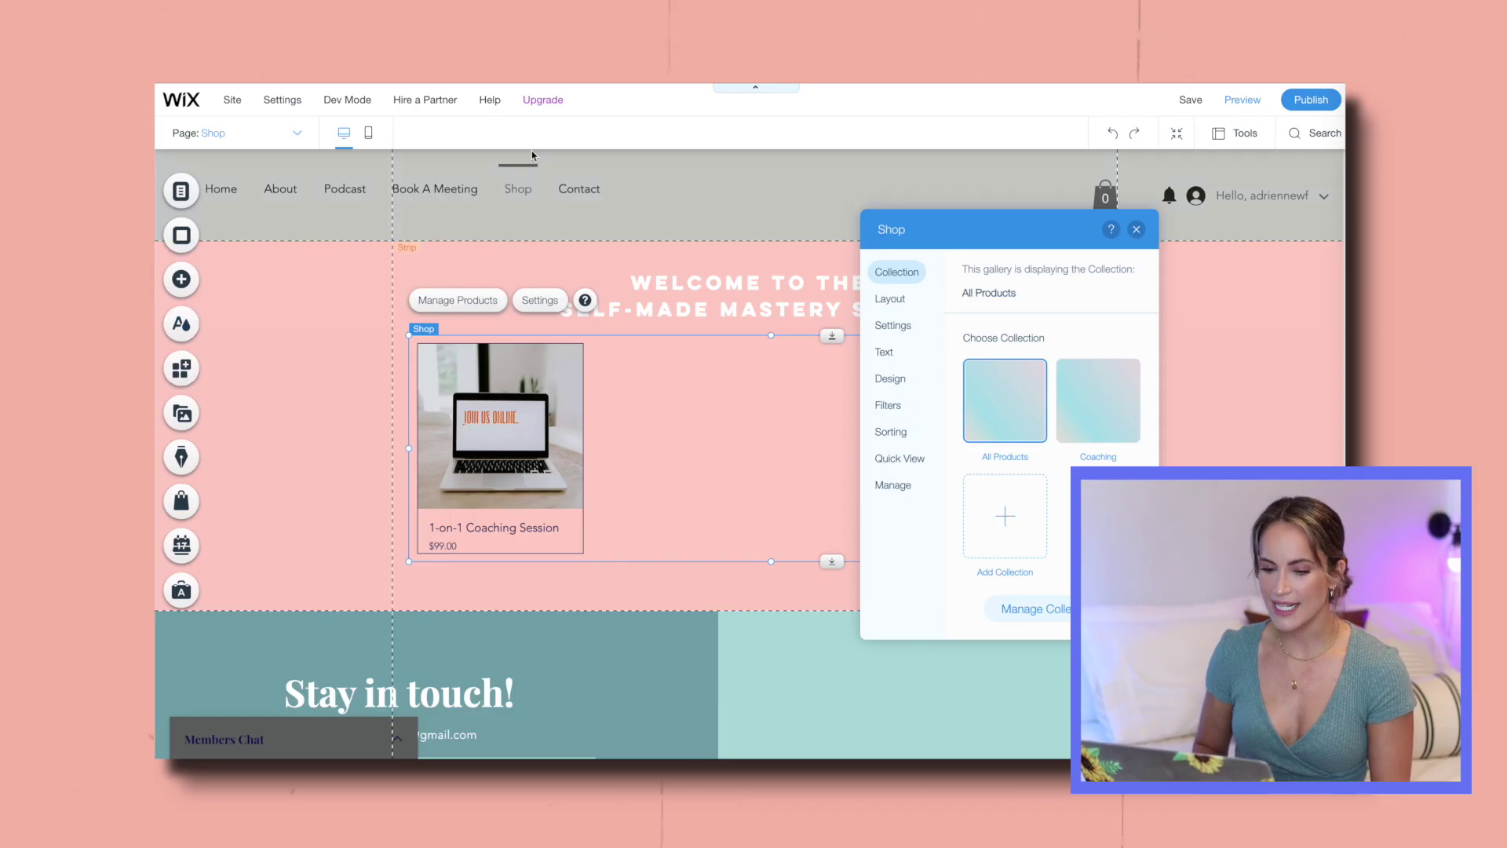
- Review the site's store pages and check where the Shop page sits in the site menu
left_click(181, 191)
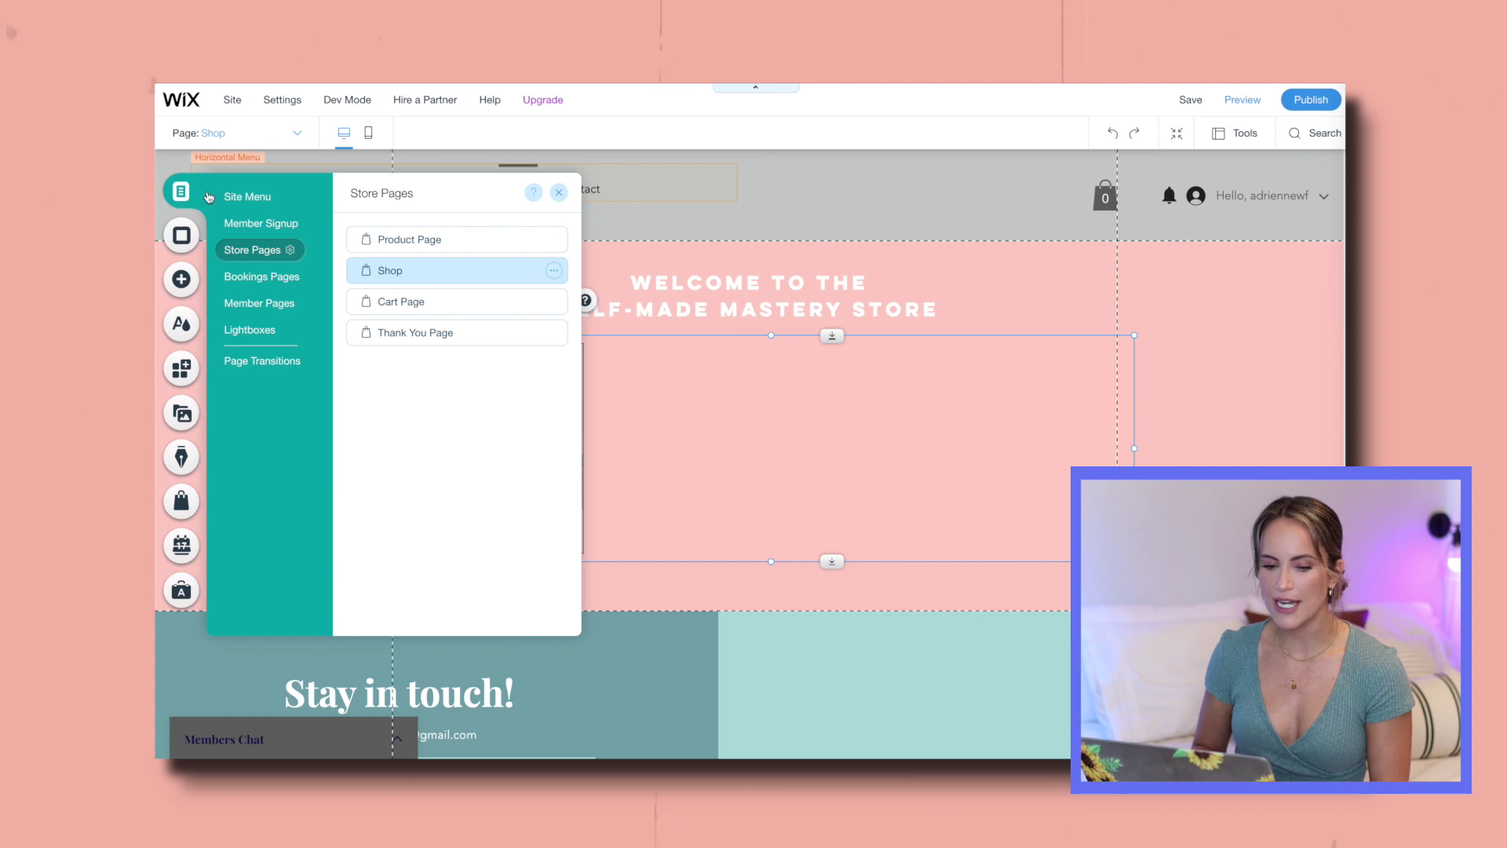
left_click(246, 198)
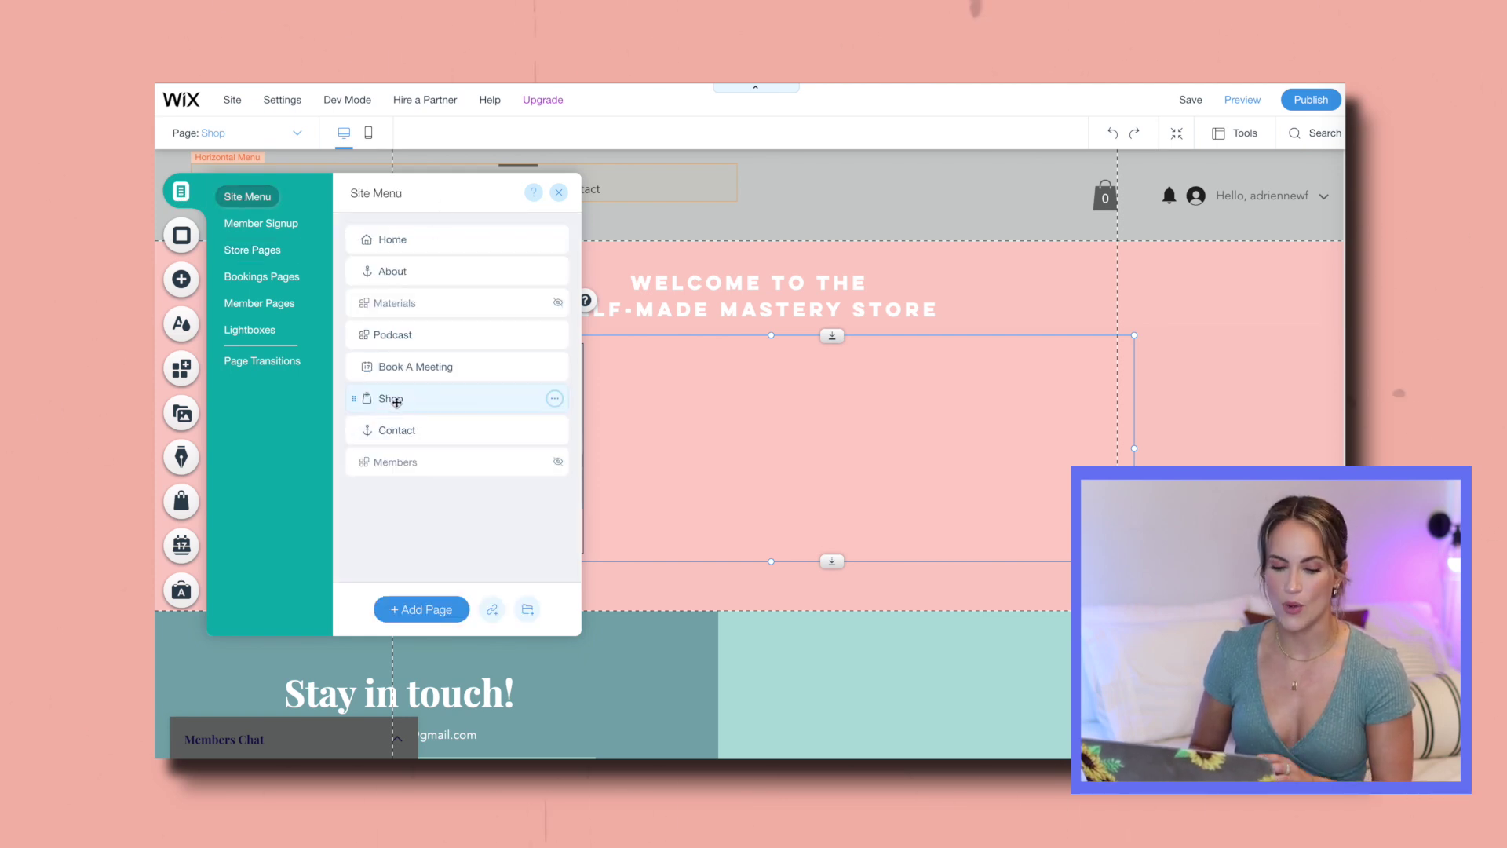
mouse_move(356, 401)
left_mouse_down()
mouse_move(359, 276)
mouse_move(355, 407)
left_mouse_up()
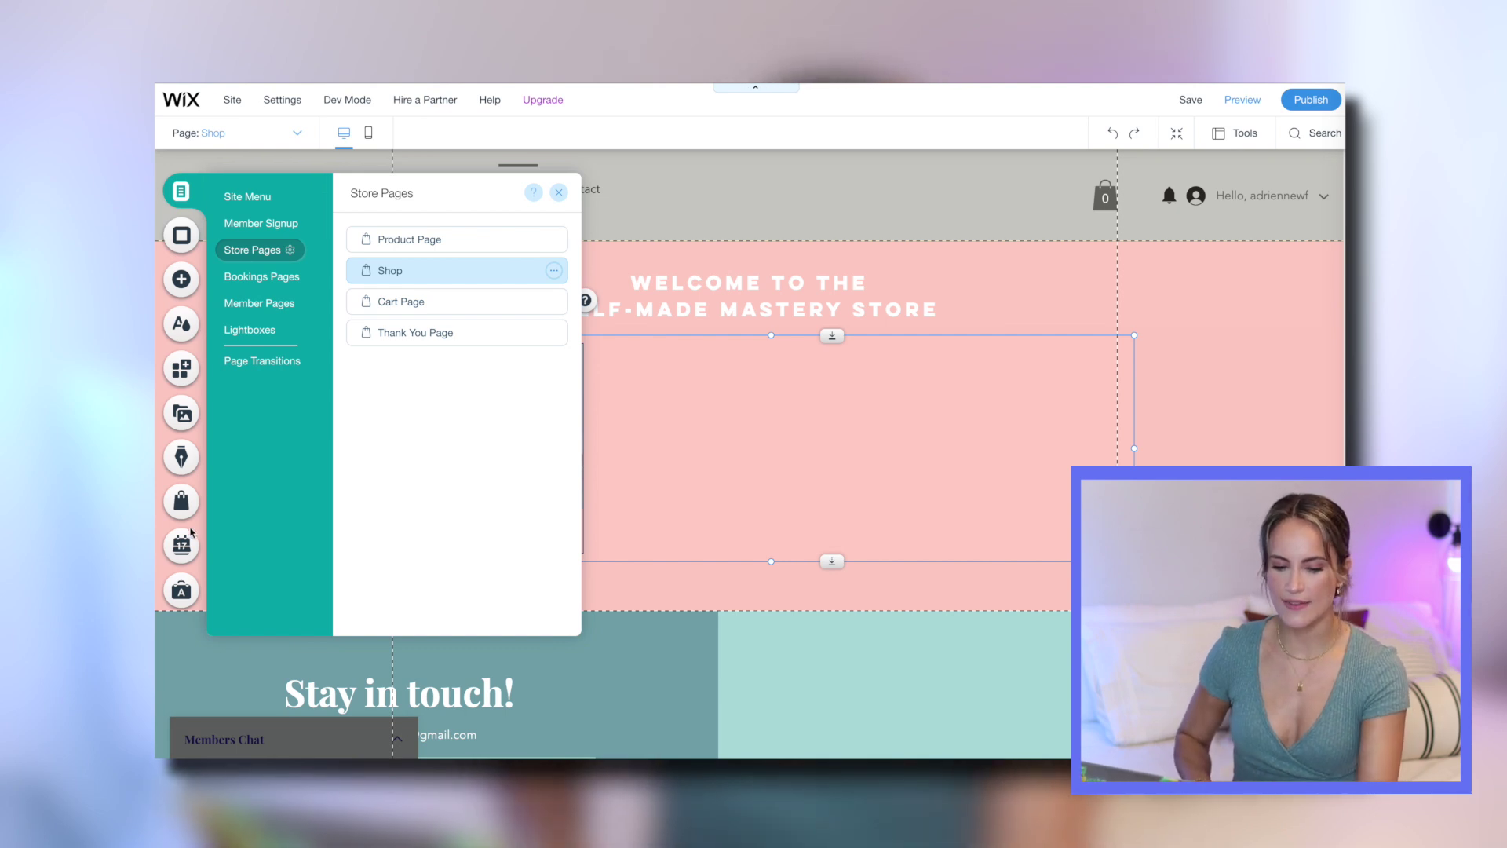
left_click(266, 200)
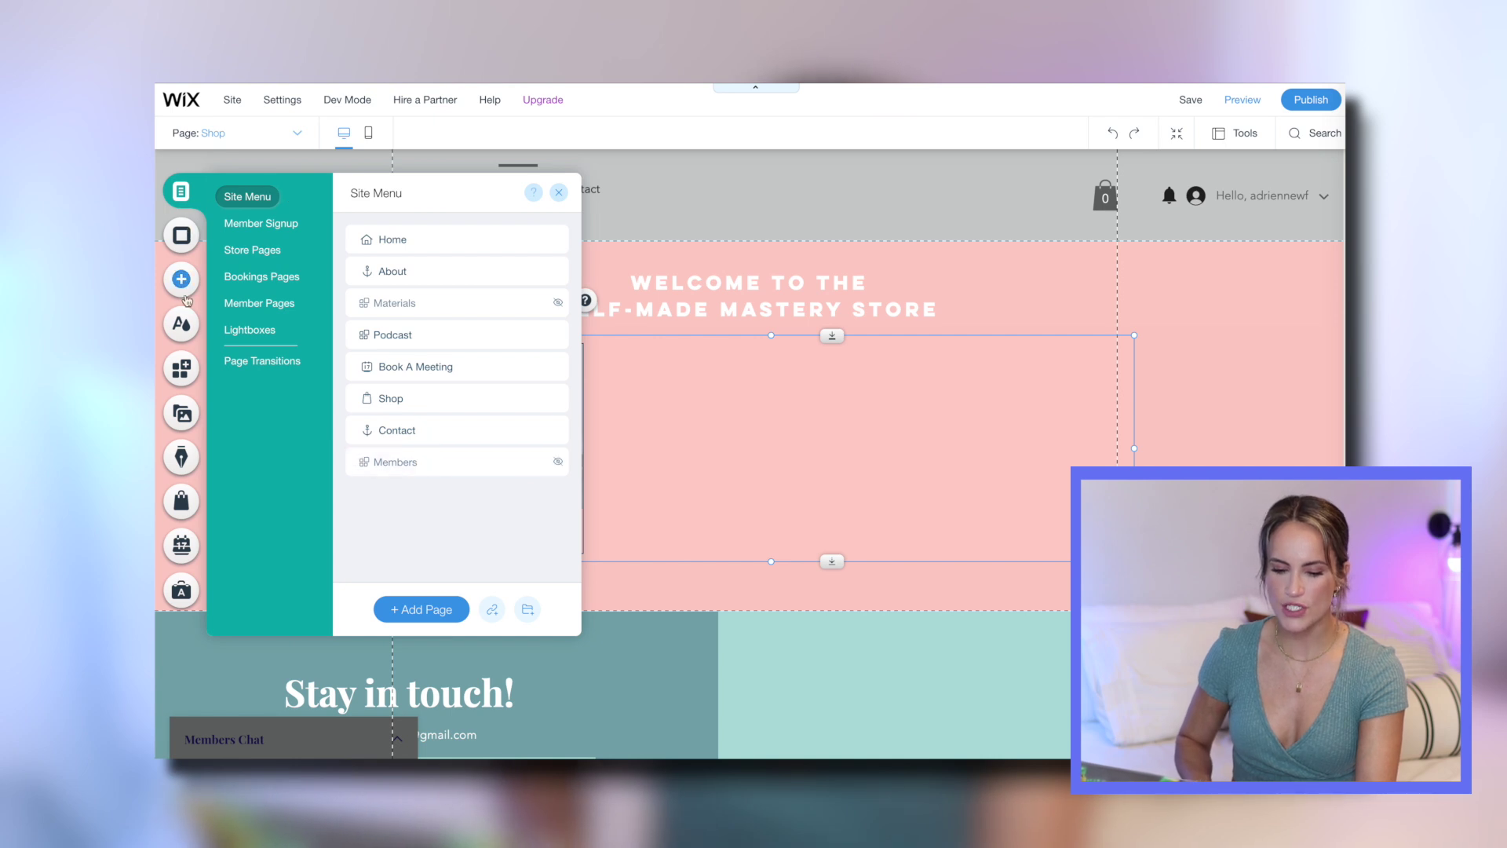
- Check the store manager's payment upgrade option and open the store's product list
left_click(180, 501)
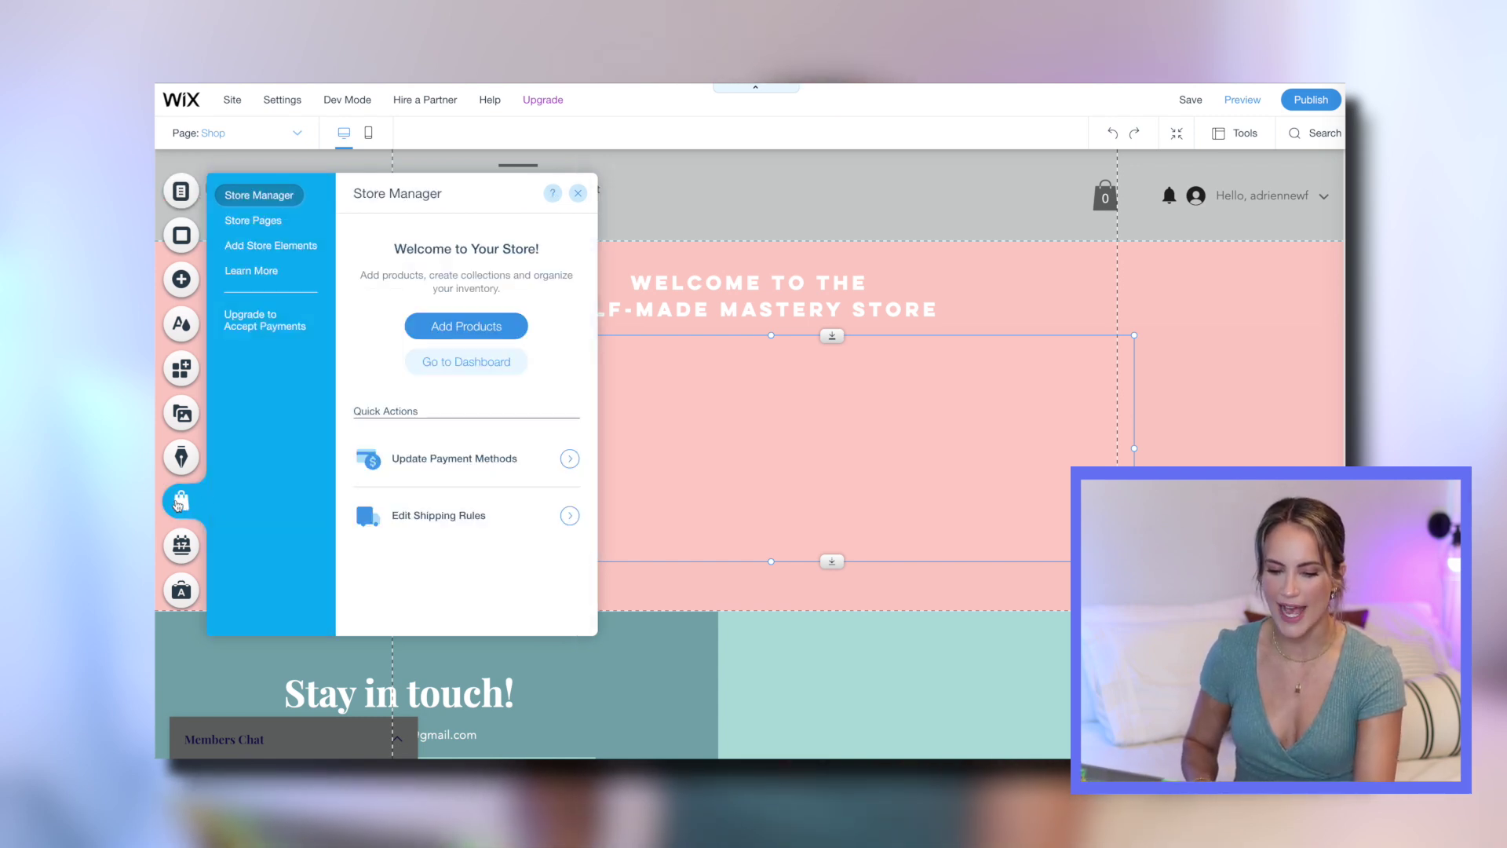
left_click(262, 320)
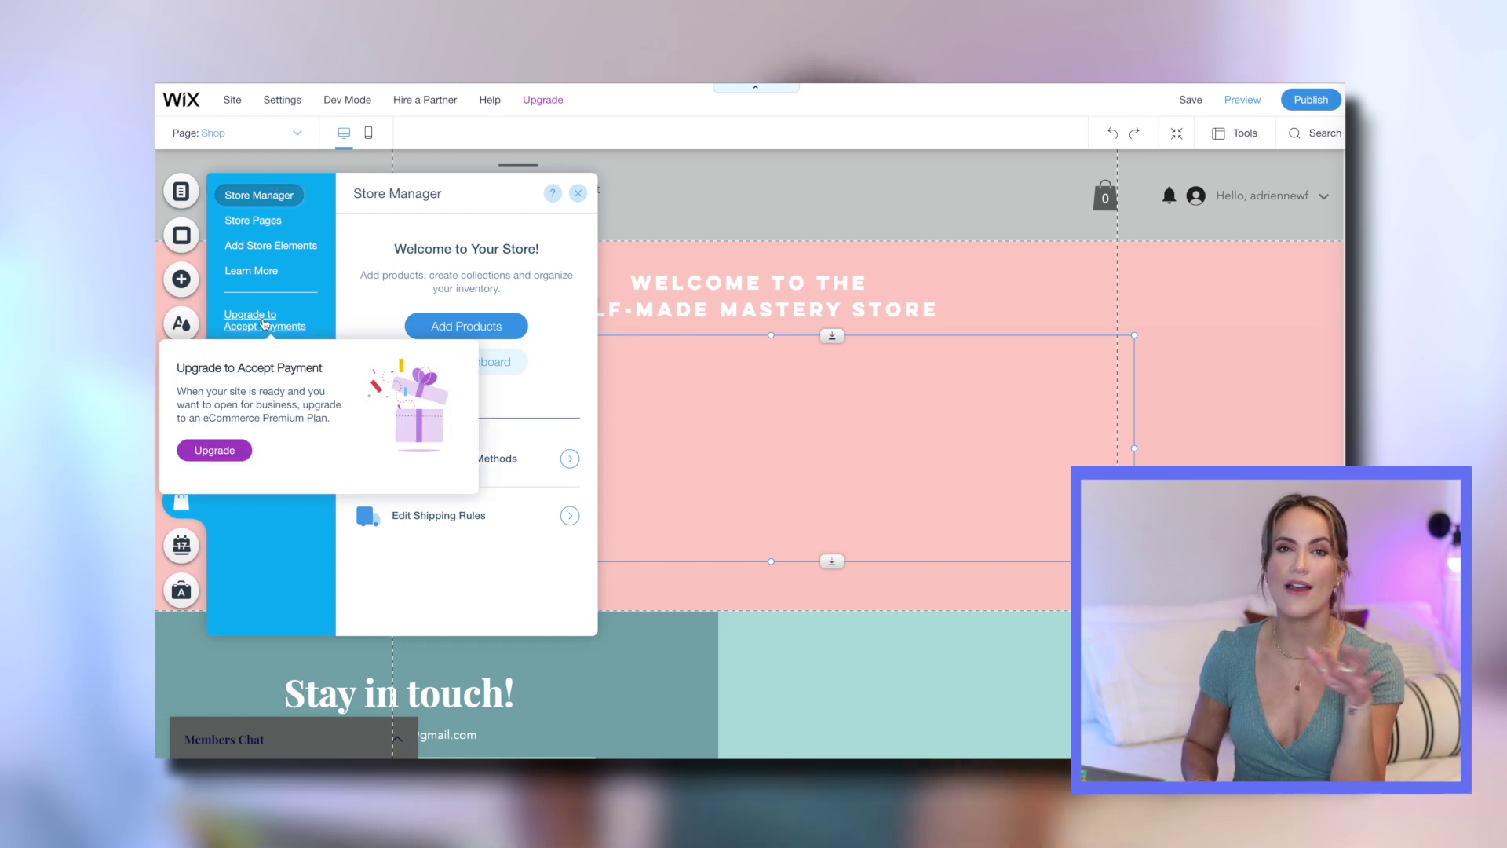
left_click(463, 327)
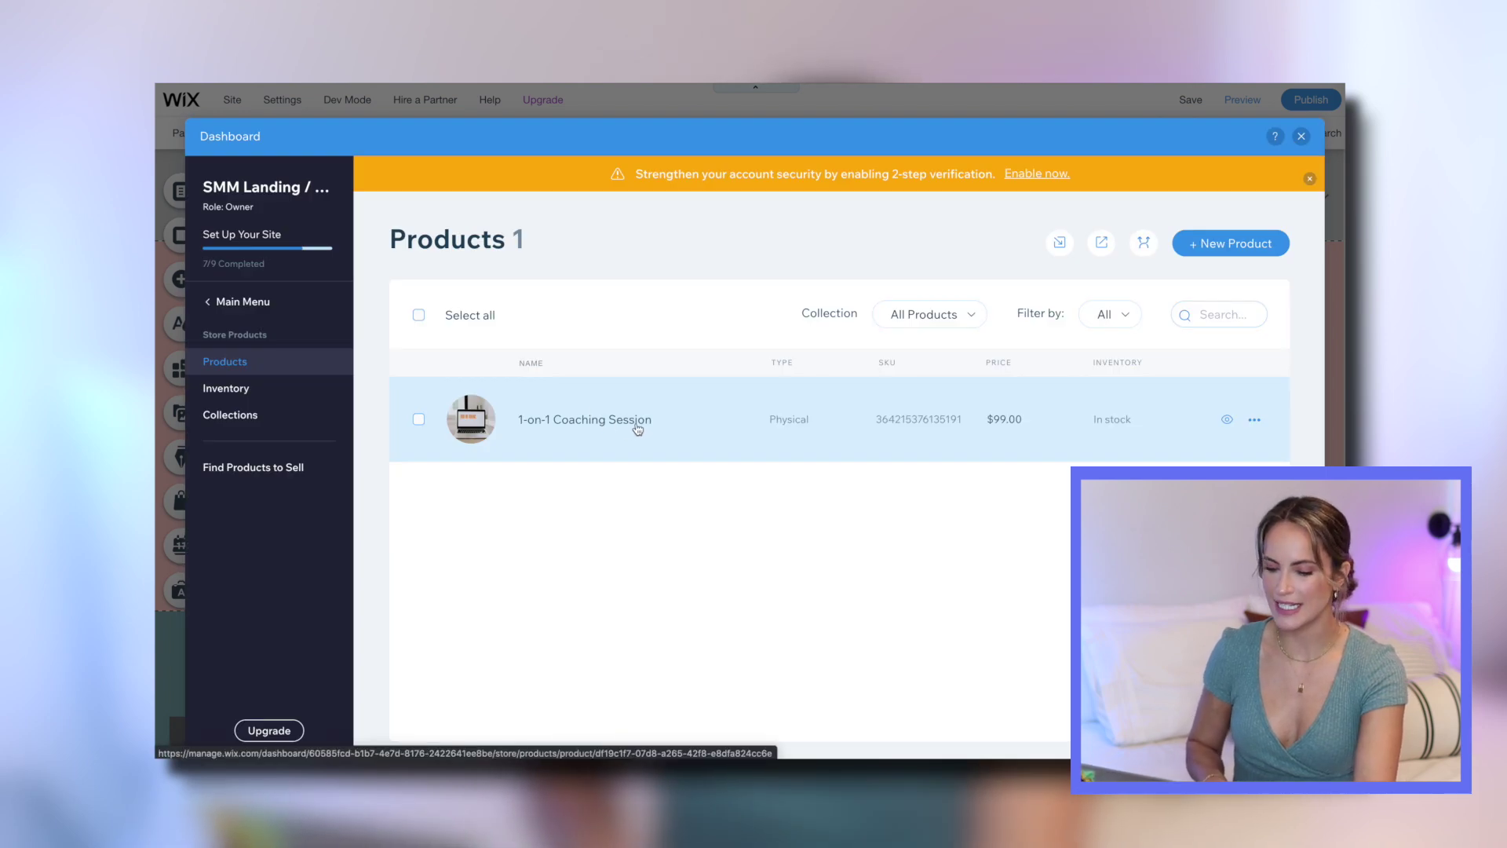
- Create a new digital file product named "Printable 2021 Calendar"
left_click(1212, 249)
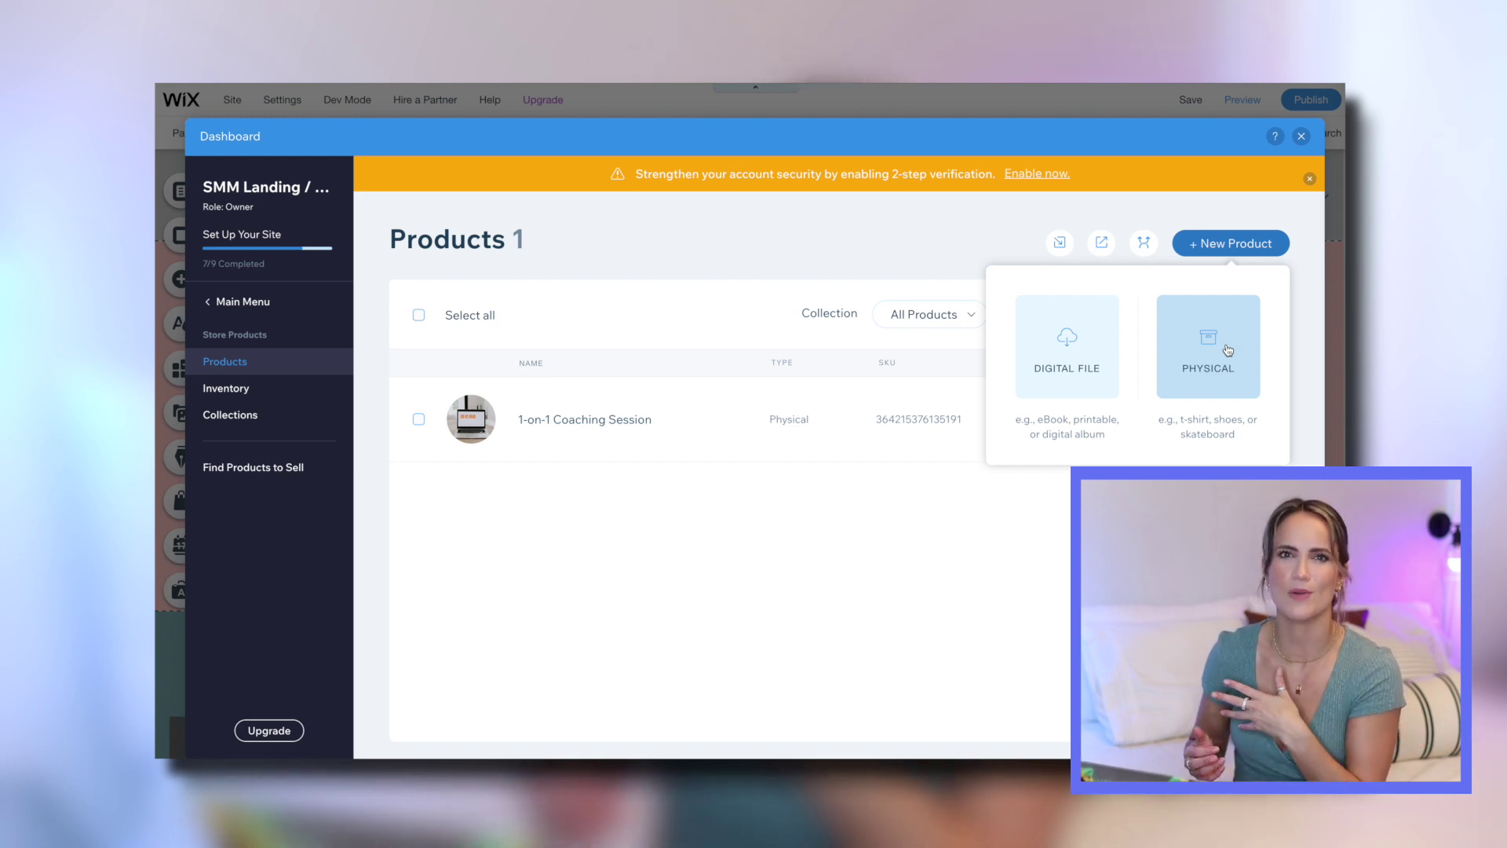
left_click(1111, 334)
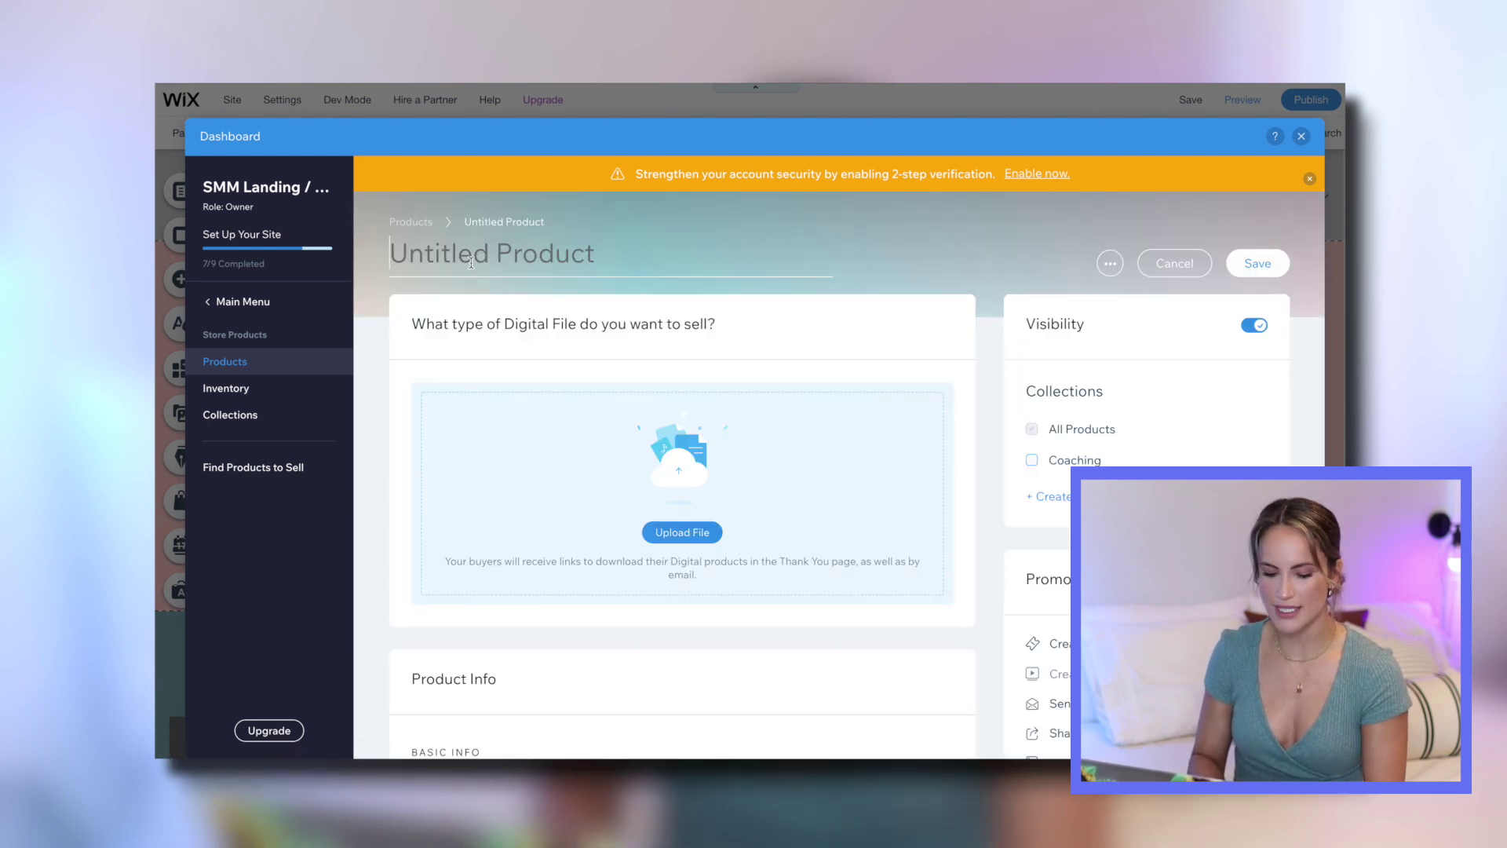
type("Printable 2021 Calendar")
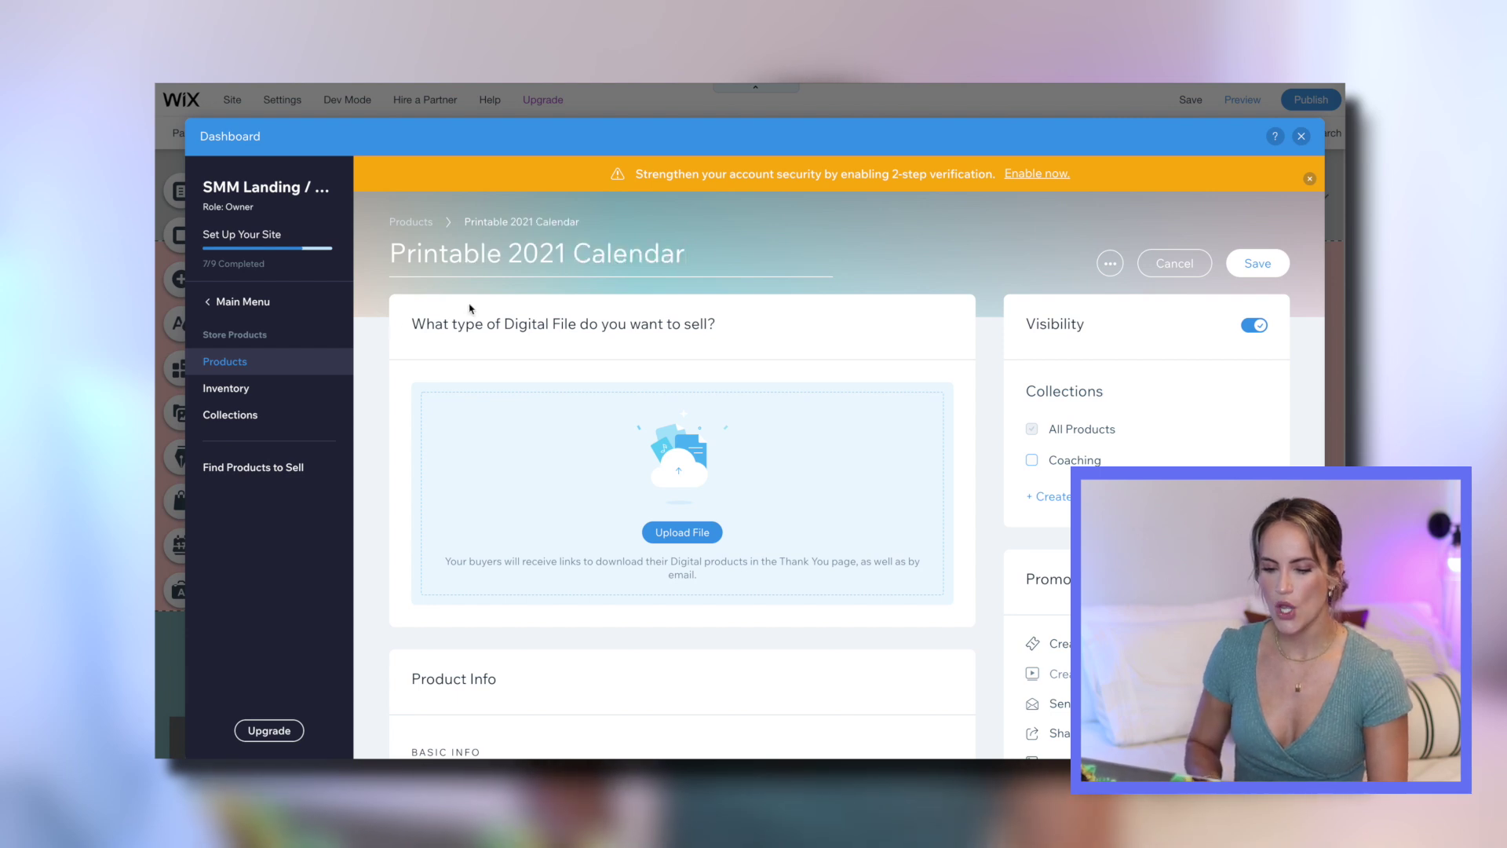
left_click(564, 341)
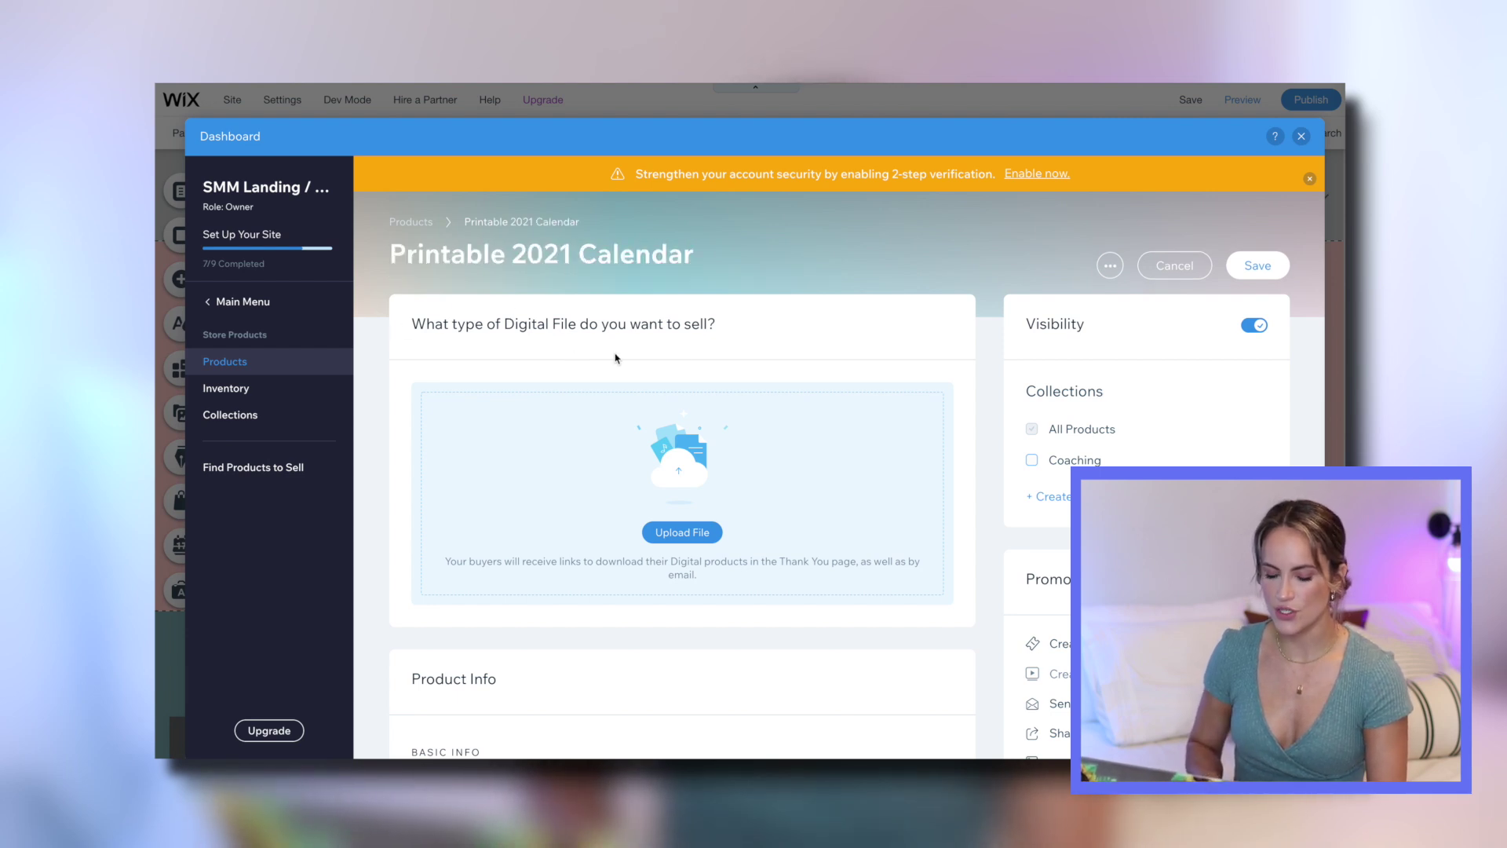
- Upload "BOLD - 2019 Calendar (2).pdf" and add it to the product as its digital file
left_click(685, 532)
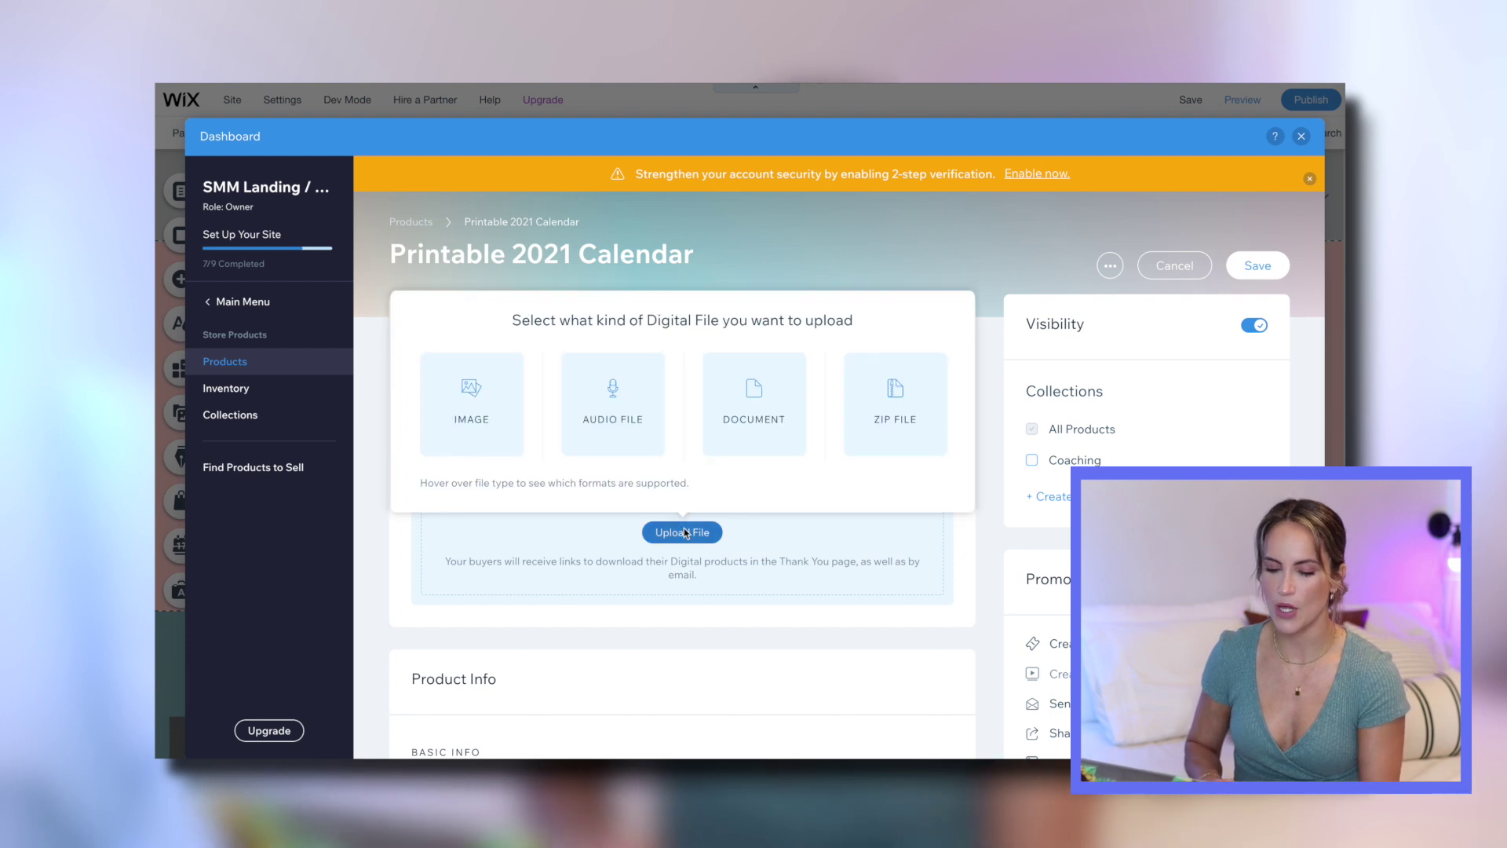
mouse_move(481, 406)
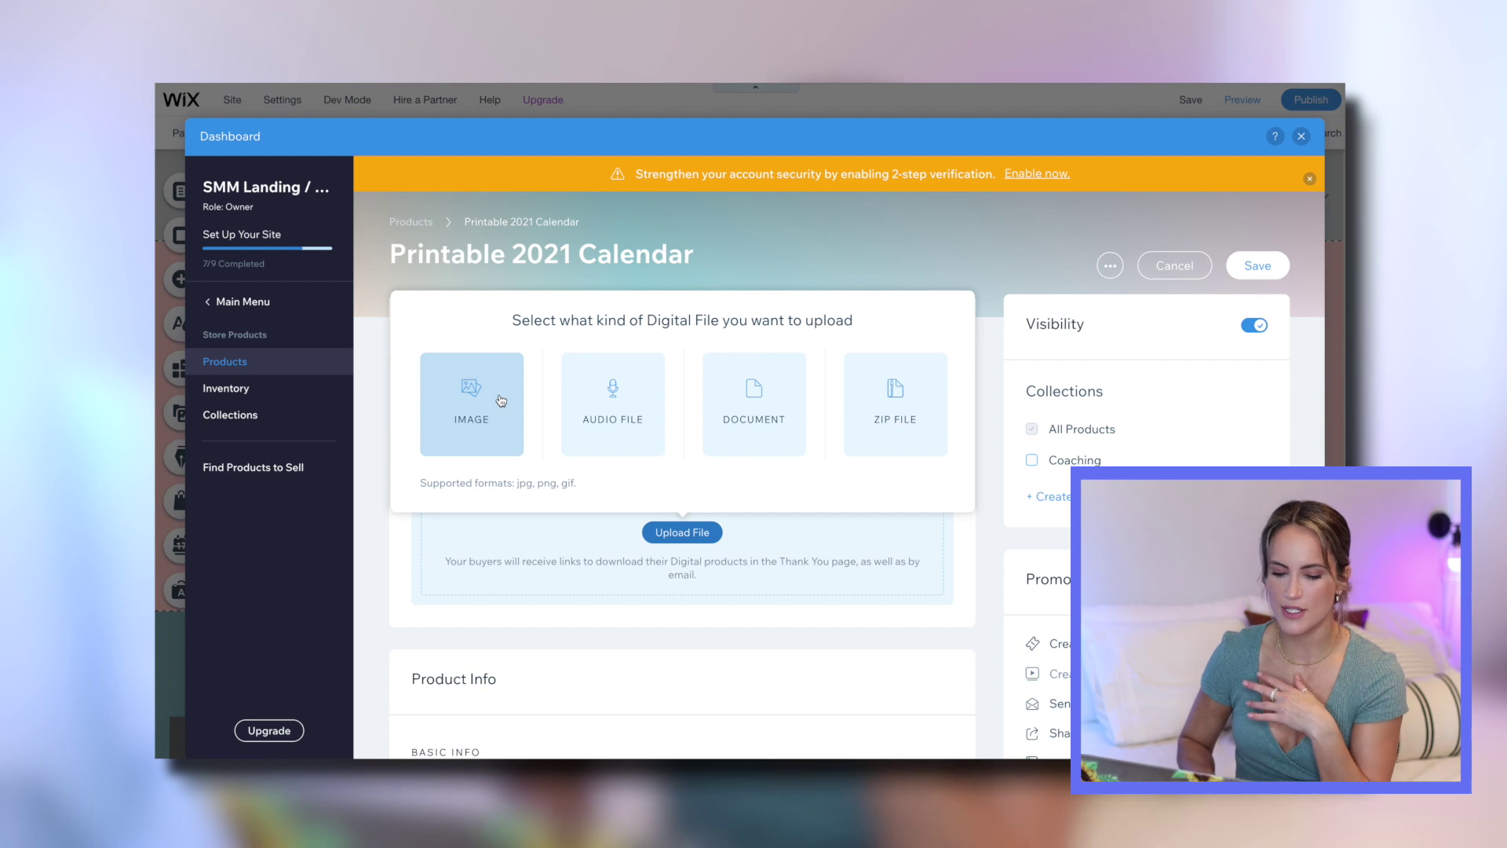
left_click(484, 418)
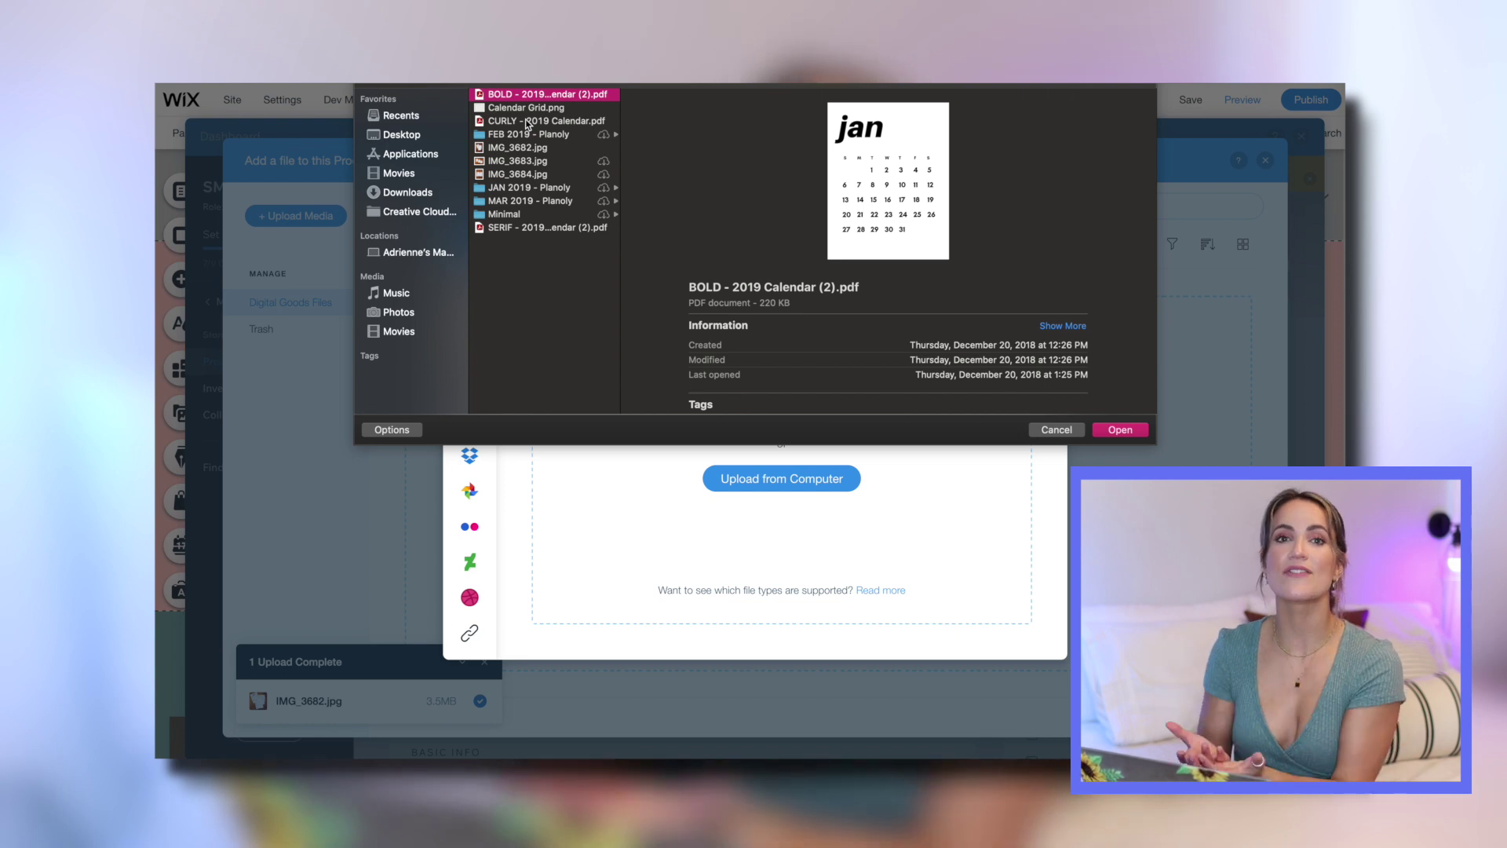
key("Return")
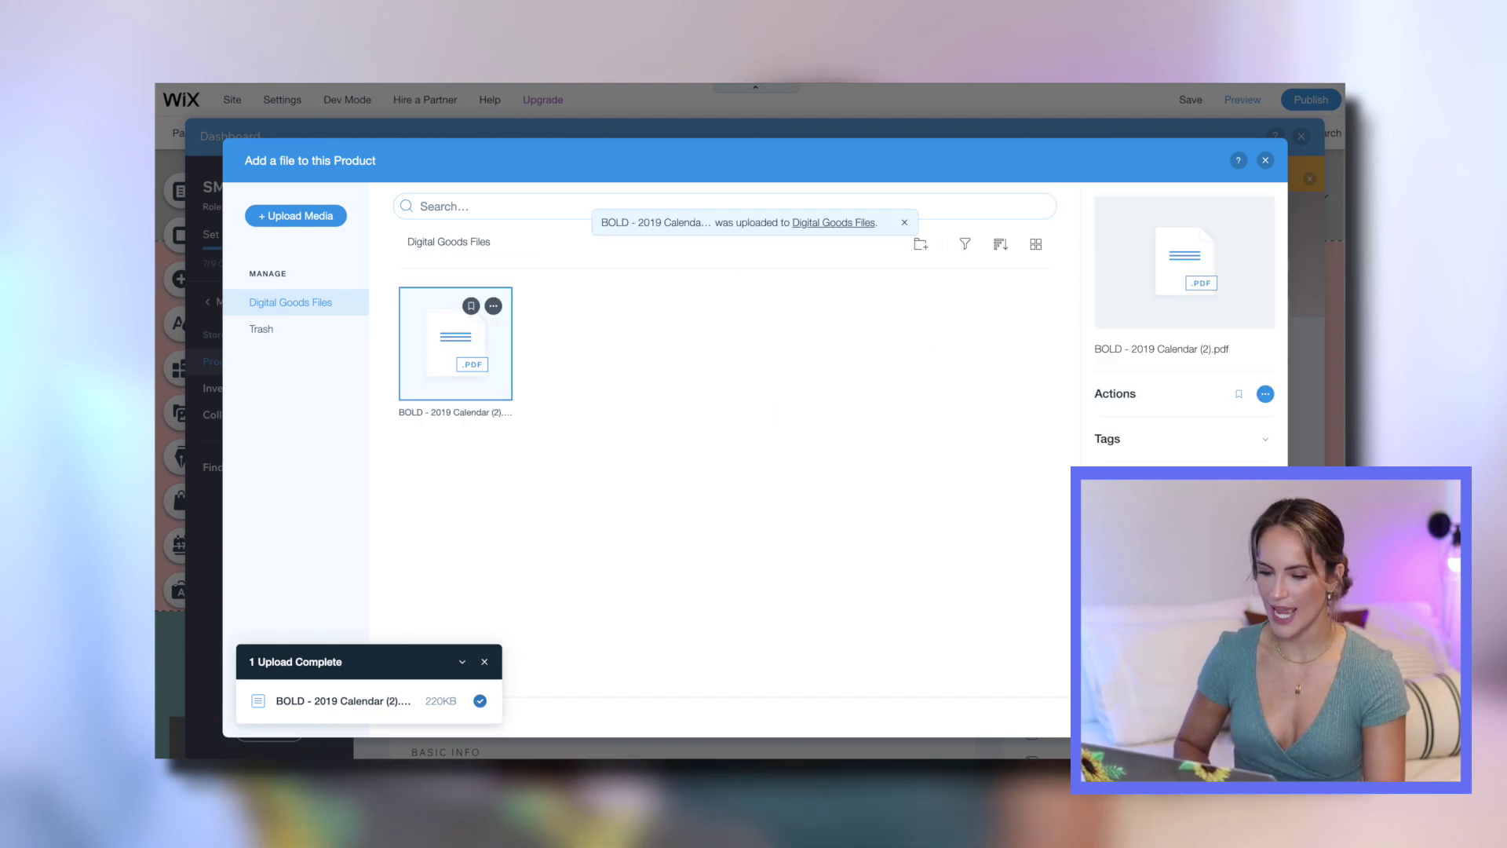
left_click(1224, 716)
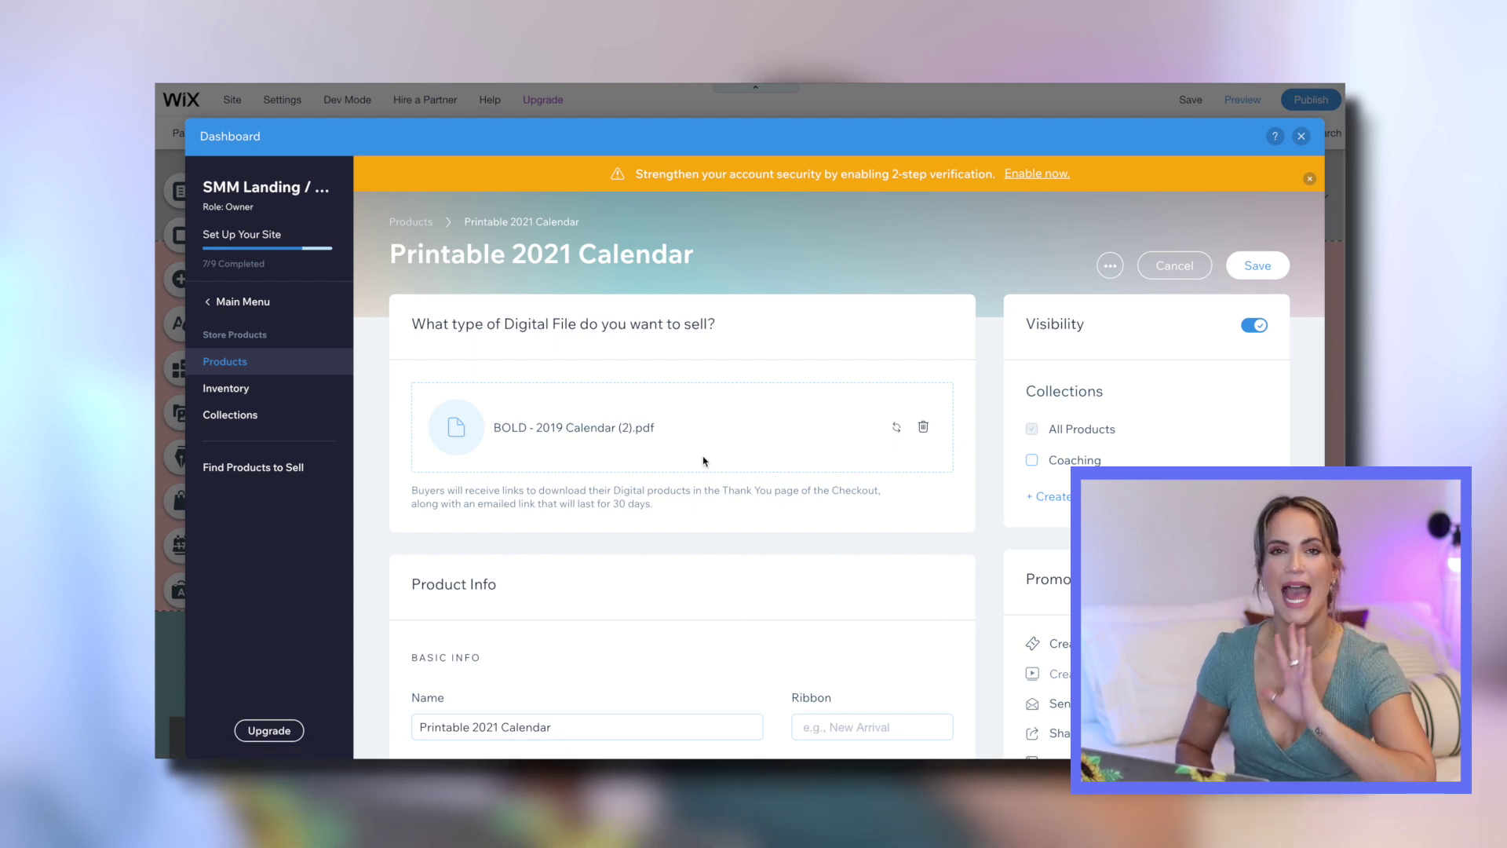
- Set the calendar product's price to $5 in its basic info
scroll(704, 461, "down", 1)
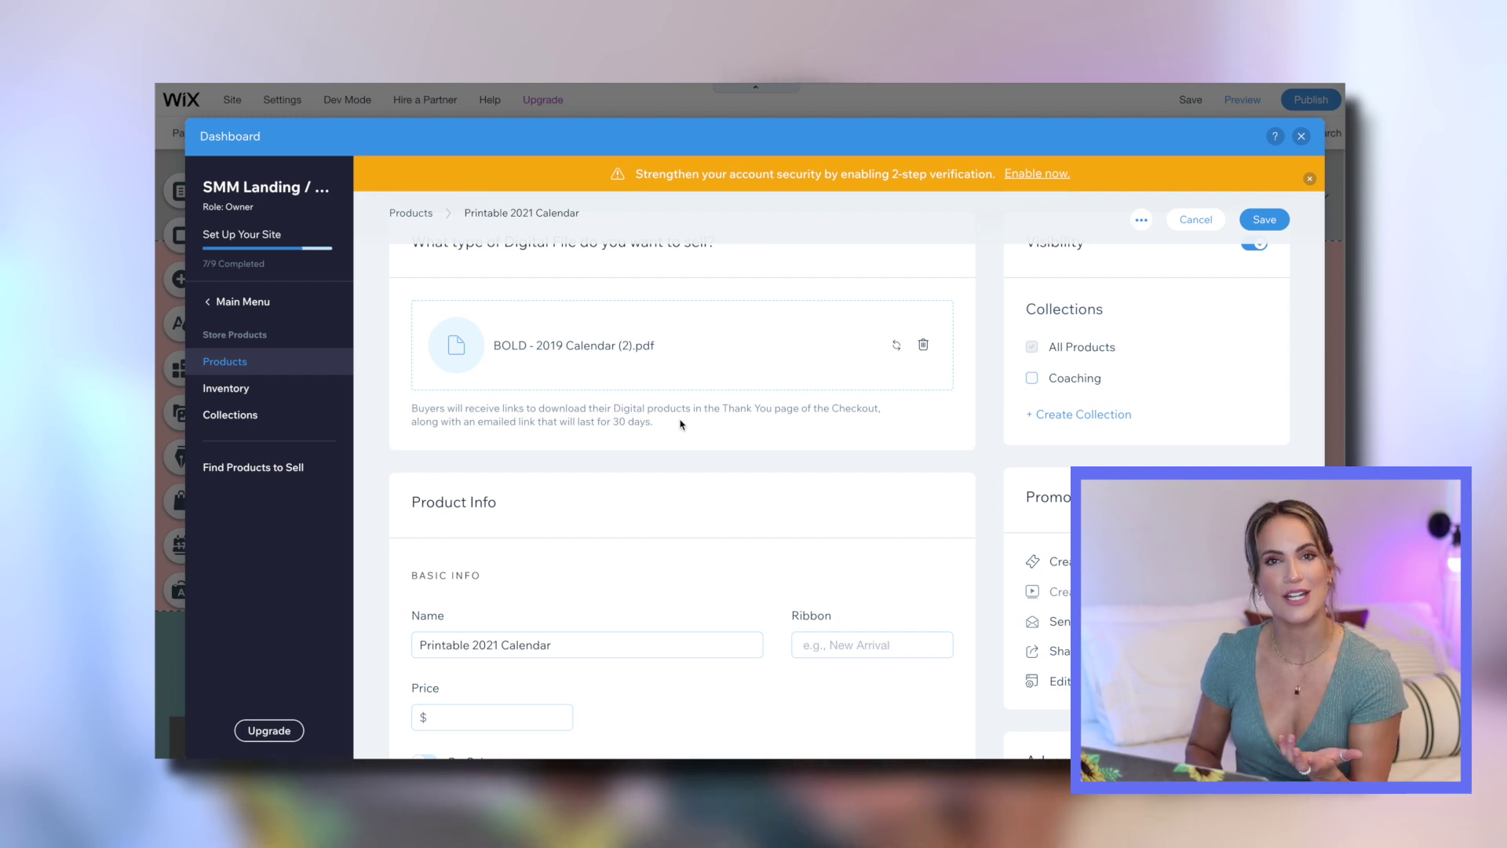
scroll(680, 423, "down", 4)
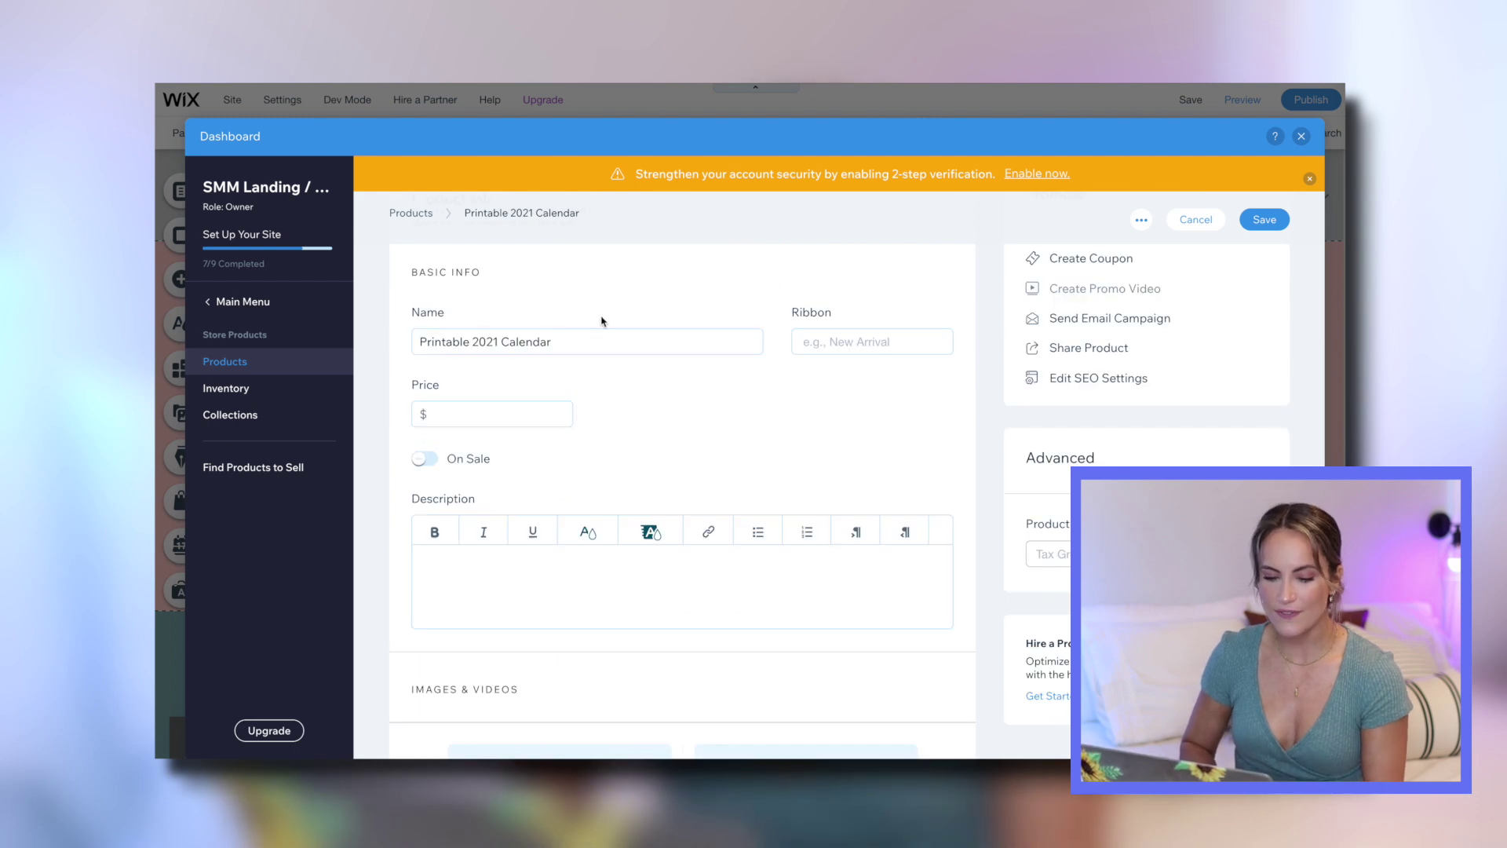
left_click(510, 416)
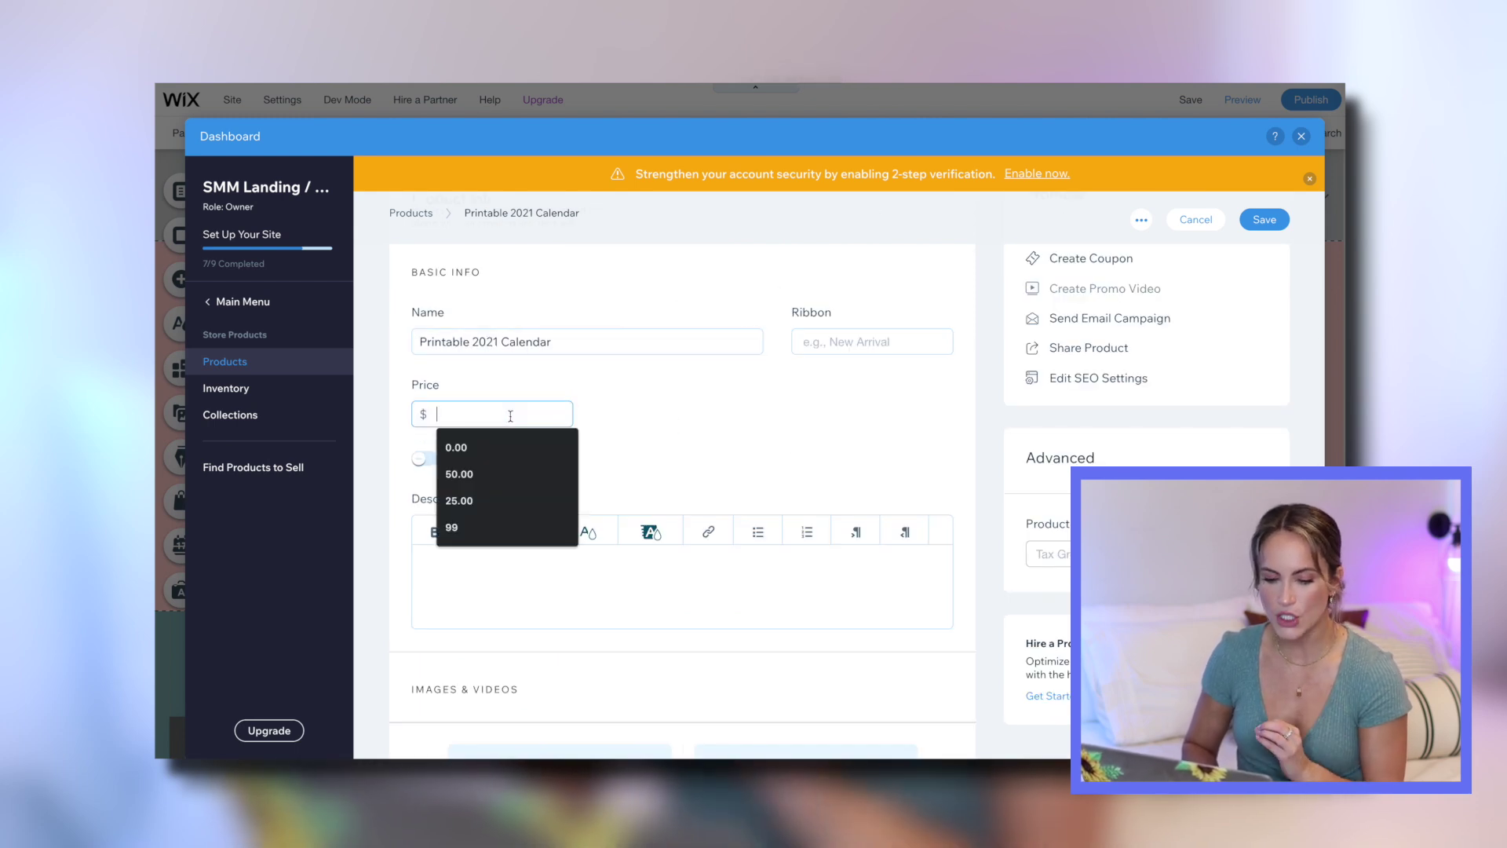
type("5")
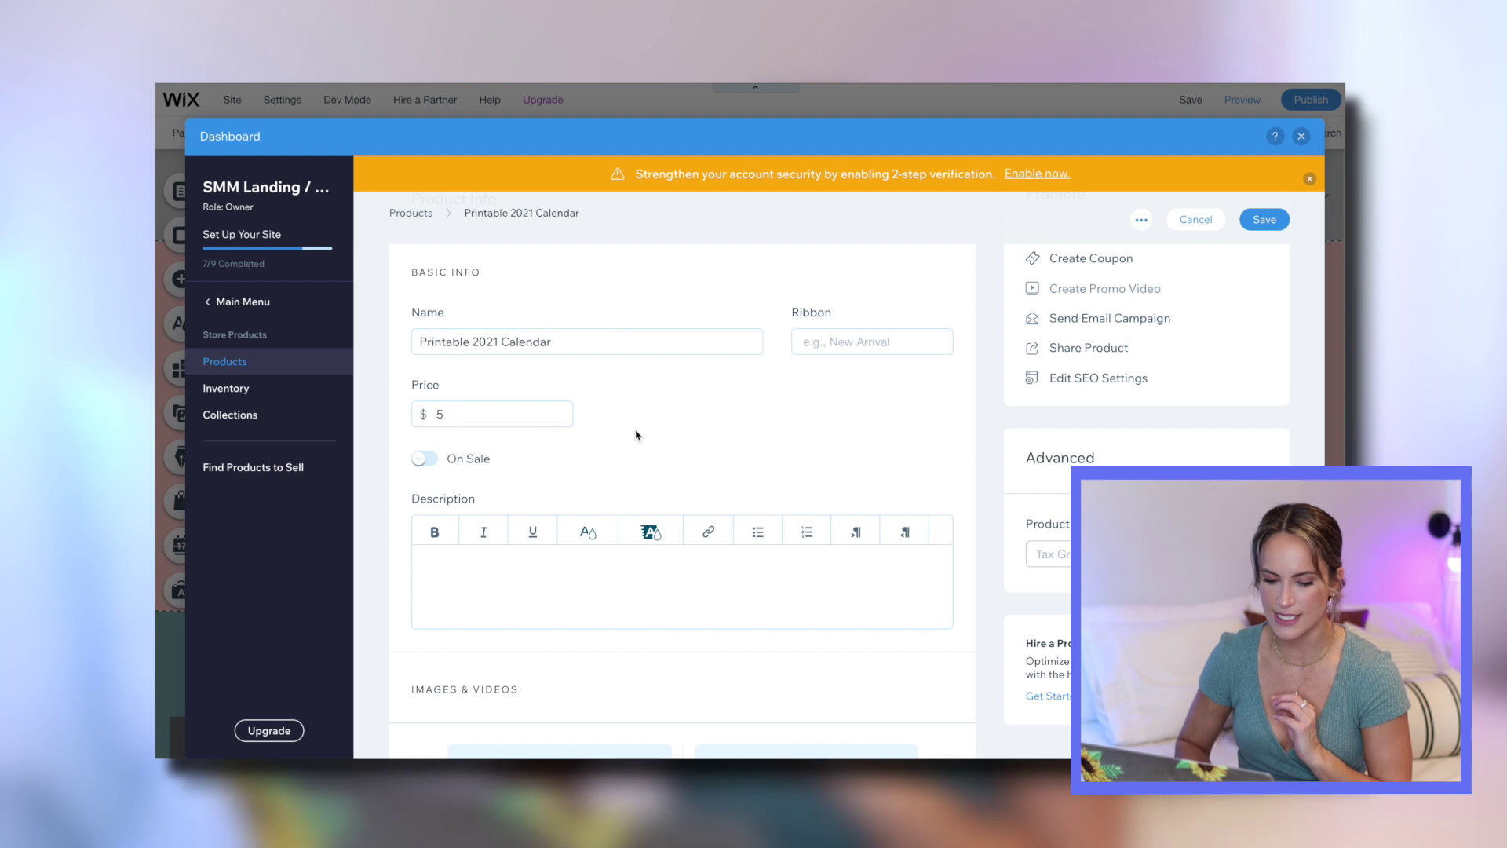
- Put the product on sale with a 15% discount
scroll(639, 431, "down", 2)
left_click(425, 325)
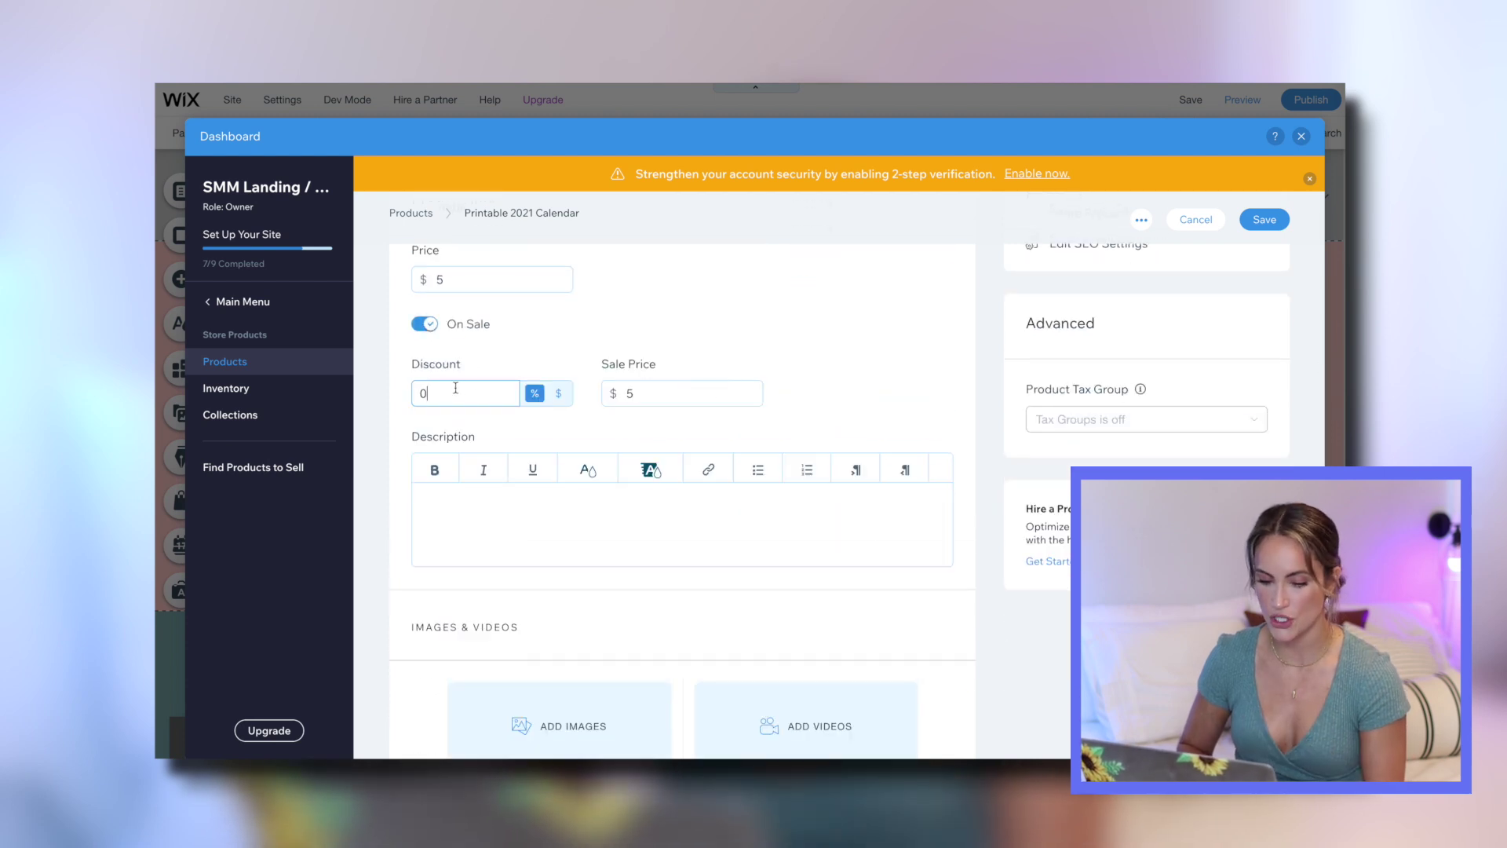
key("BackSpace")
type("15")
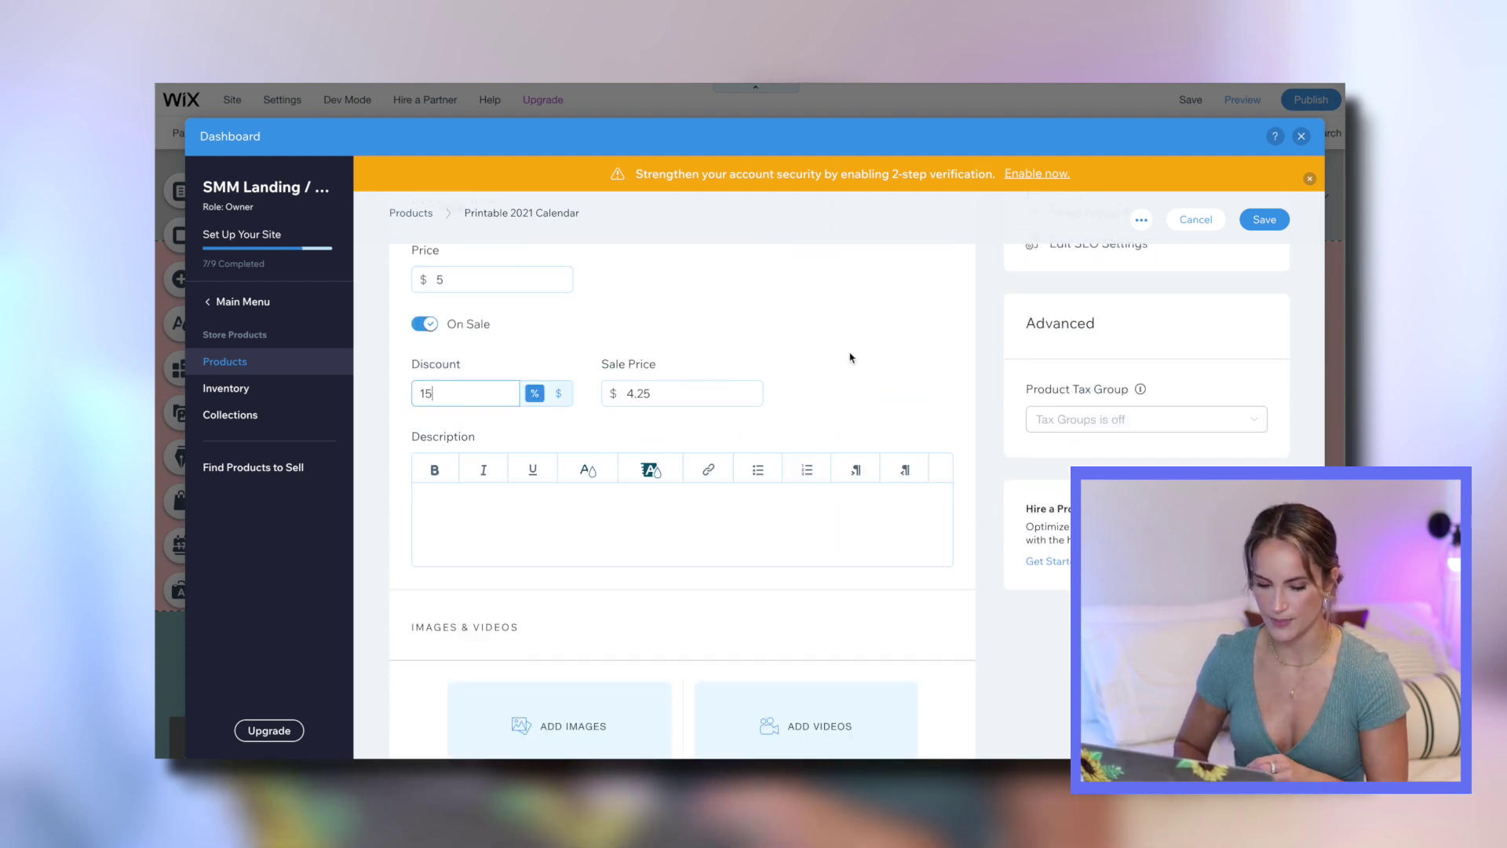
- Enter the product description "Cute printable calendar for 2021!"
scroll(809, 341, "down", 1)
left_click(681, 503)
type("Cute printable calendar for 2021!")
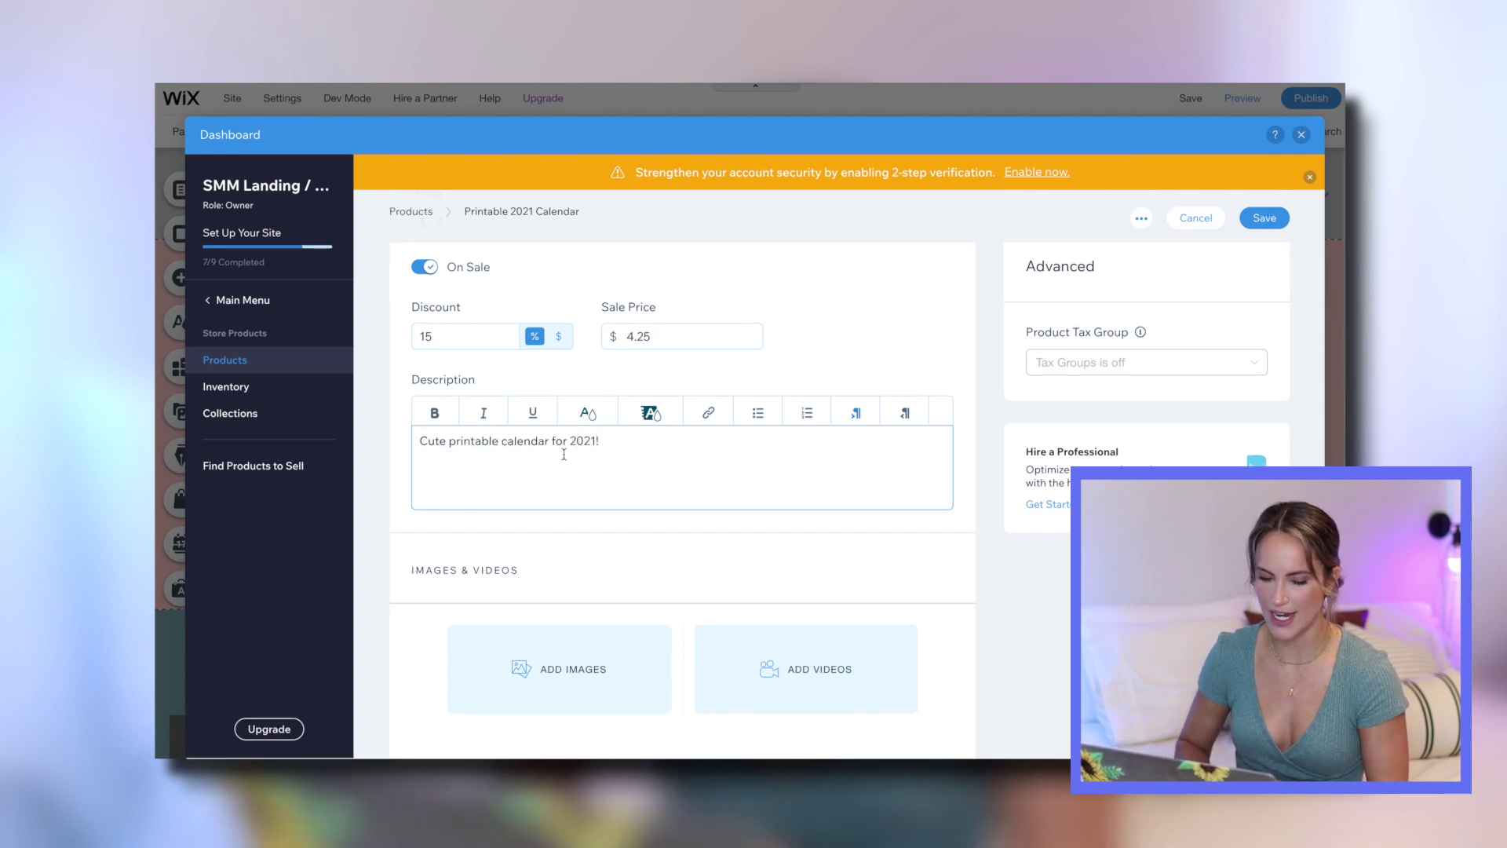
- Upload IMG_3683.jpg from the computer to the site files while choosing the product's images
scroll(577, 548, "down", 3)
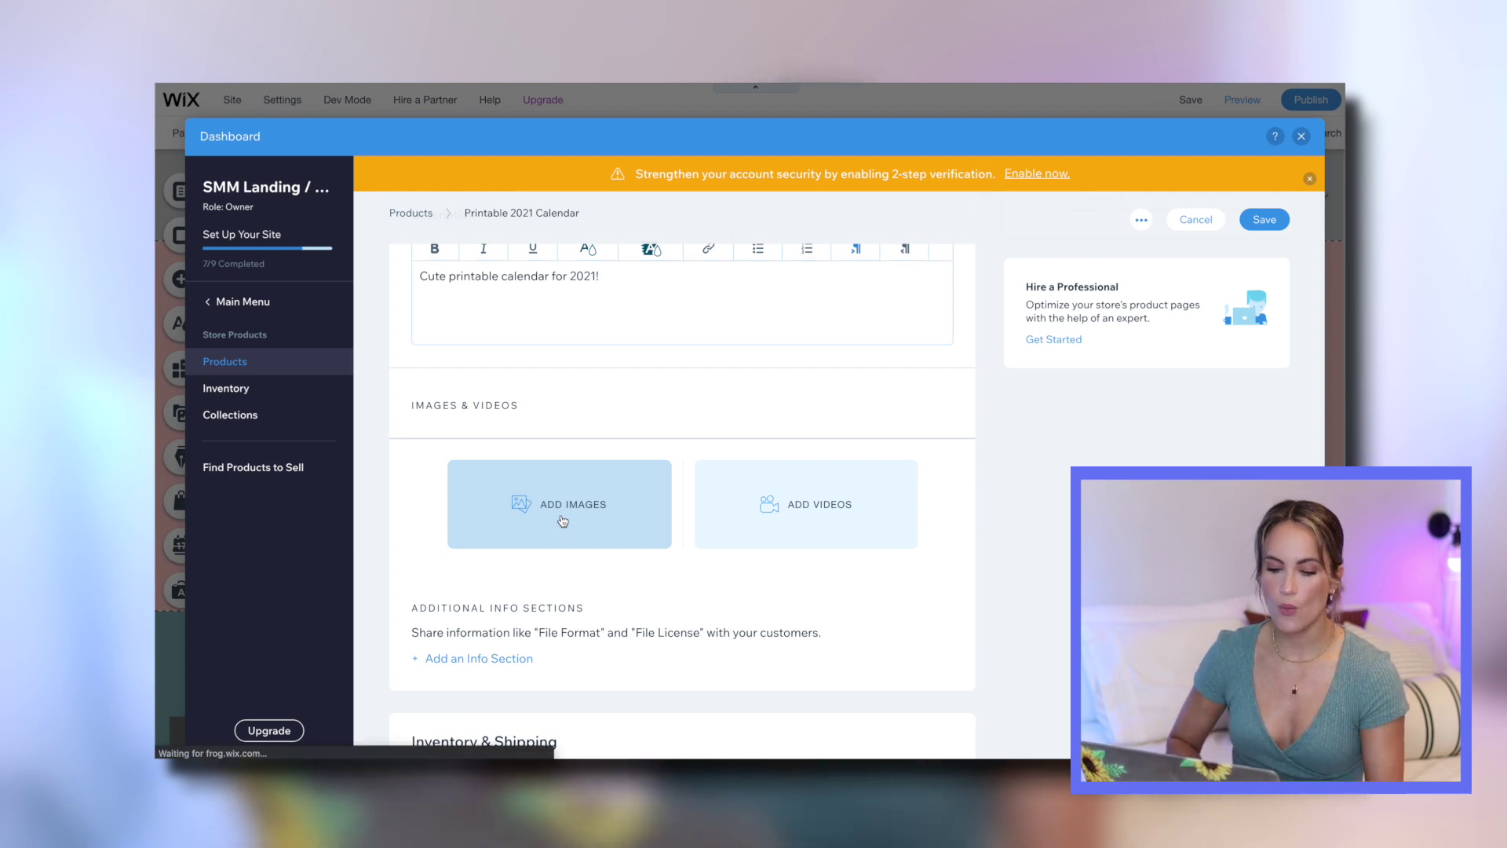
left_click(563, 521)
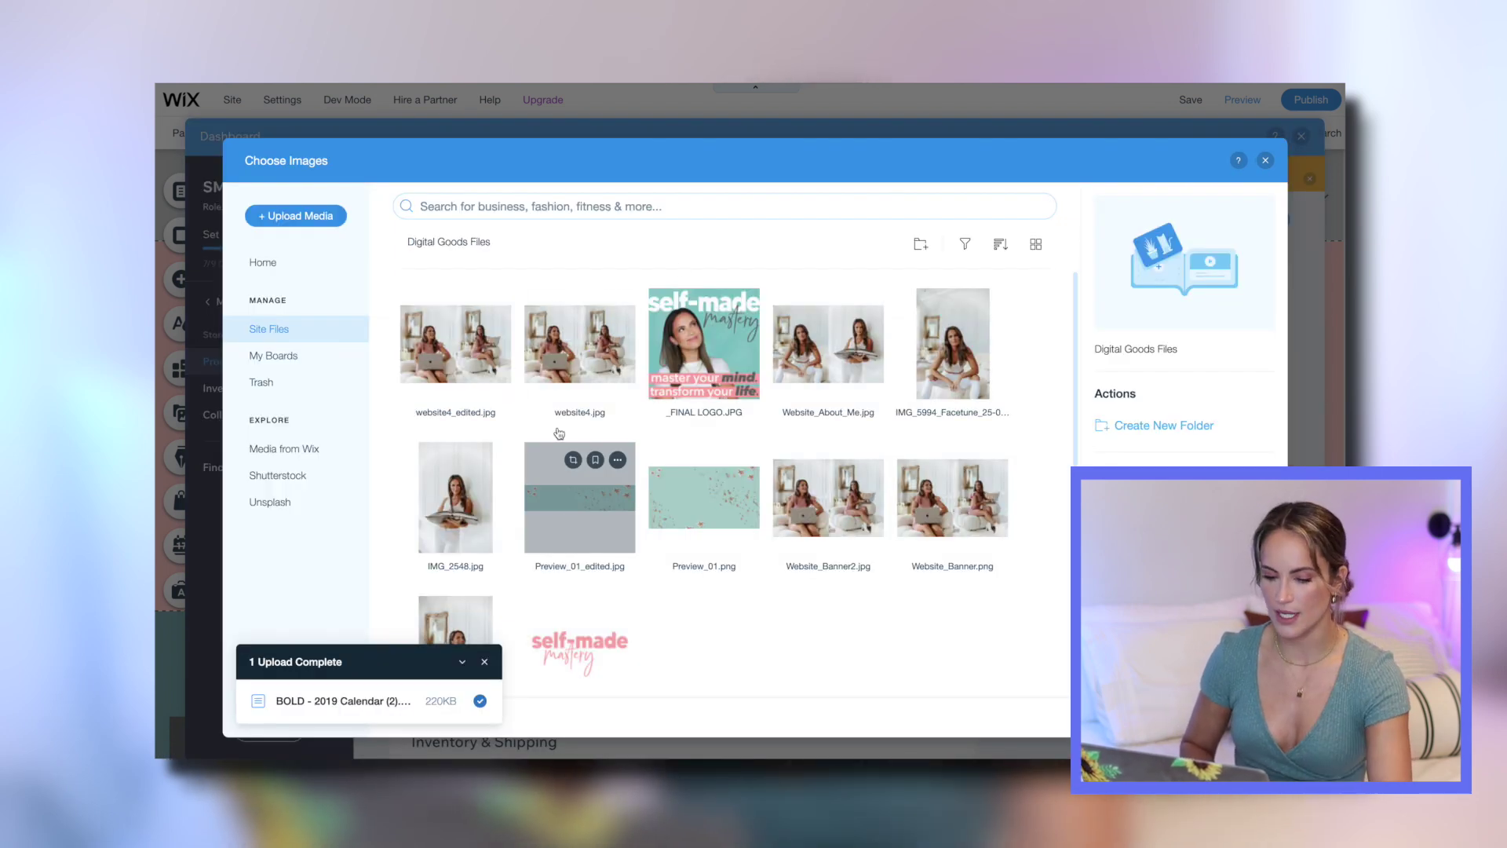
left_click(309, 216)
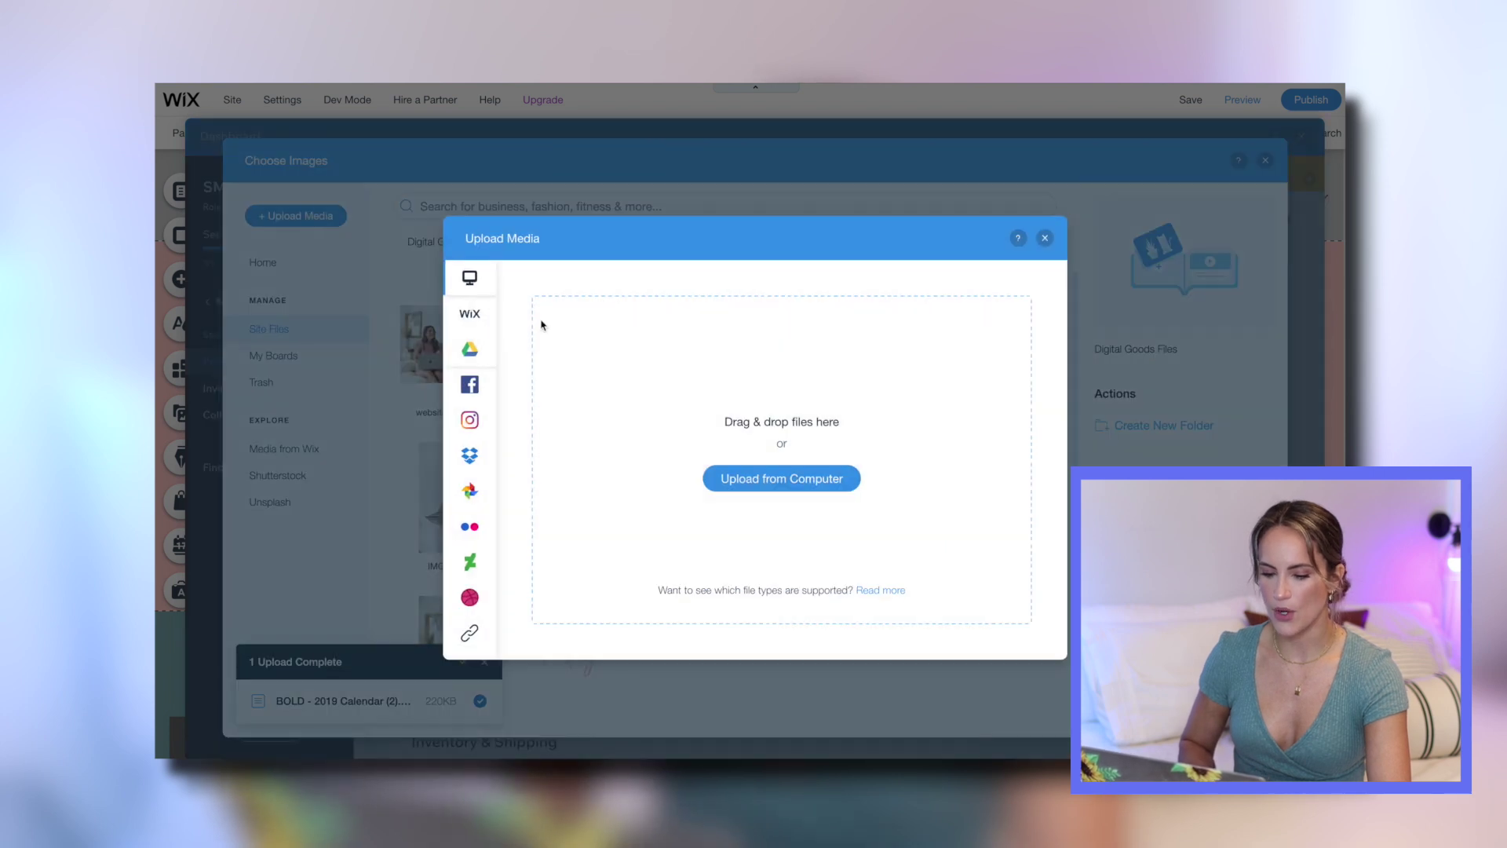
left_click(716, 457)
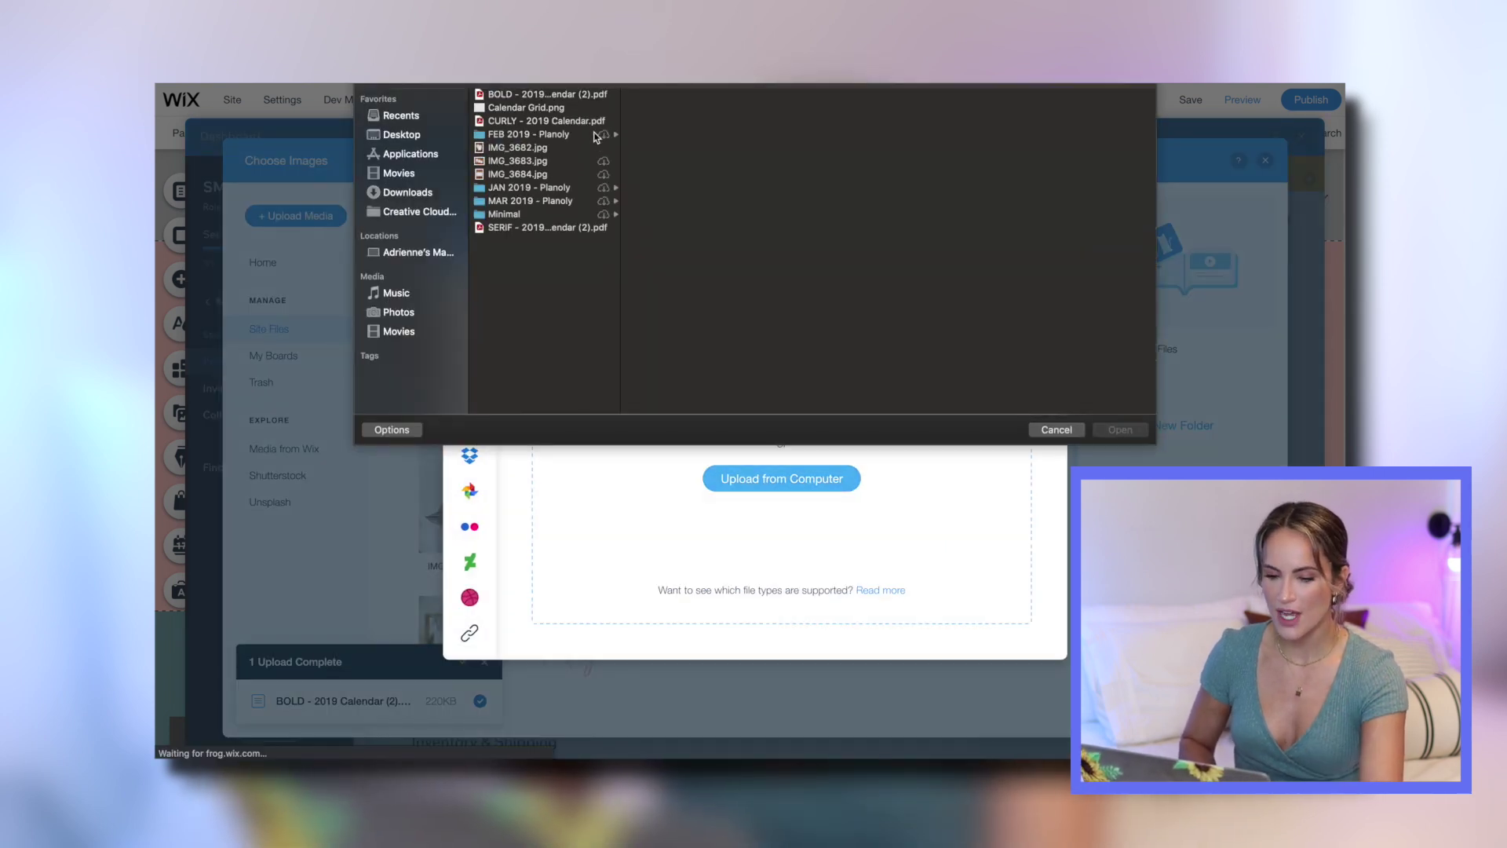
double_click(542, 160)
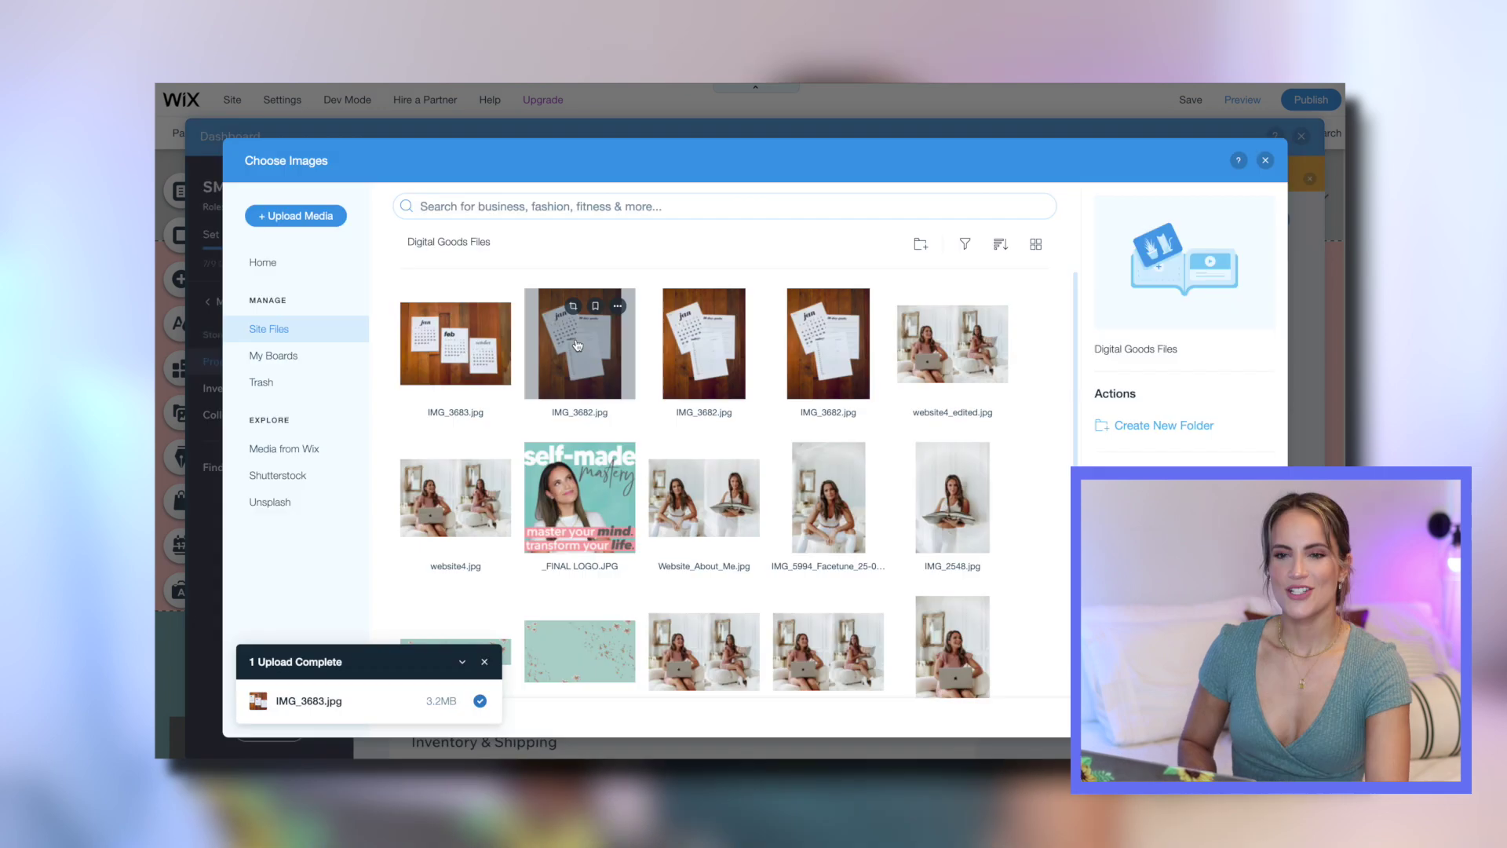
- Add IMG_3682.jpg and IMG_3683.jpg from the site files to the calendar product's images
left_click(577, 346)
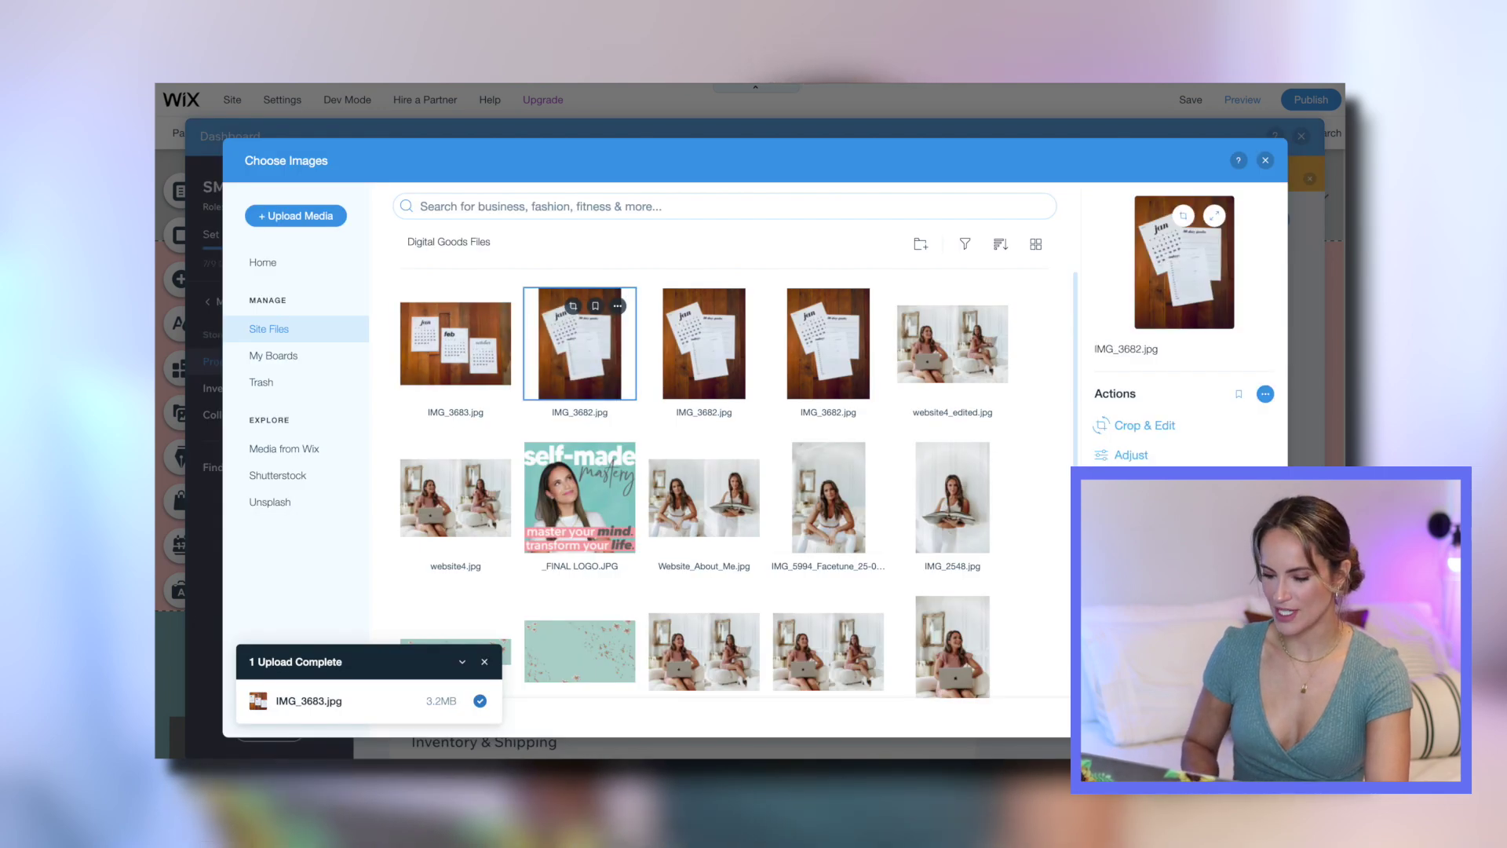
left_click(1227, 718)
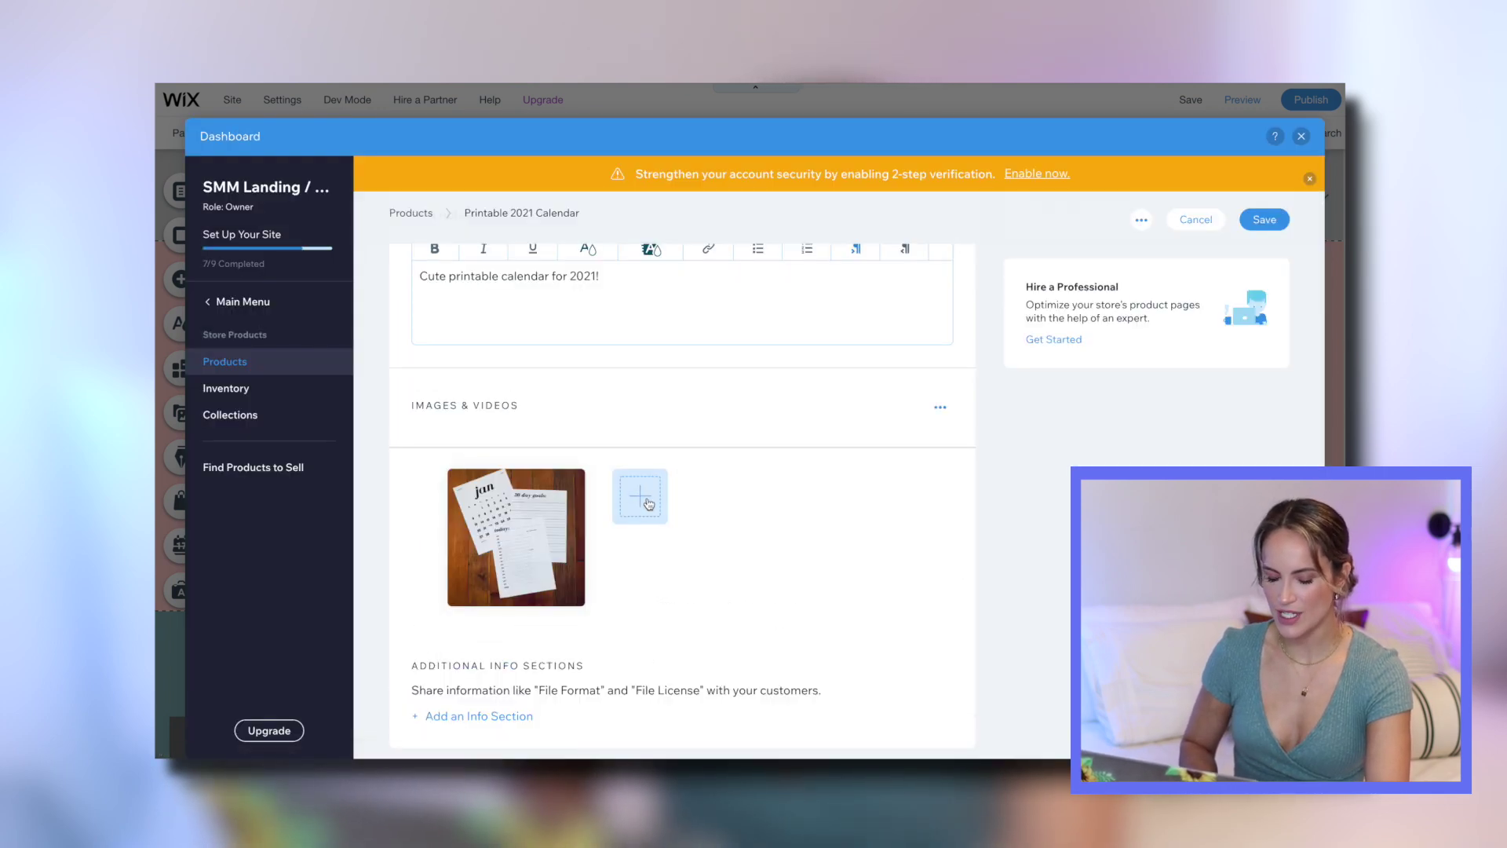
left_click(648, 503)
left_click(589, 587)
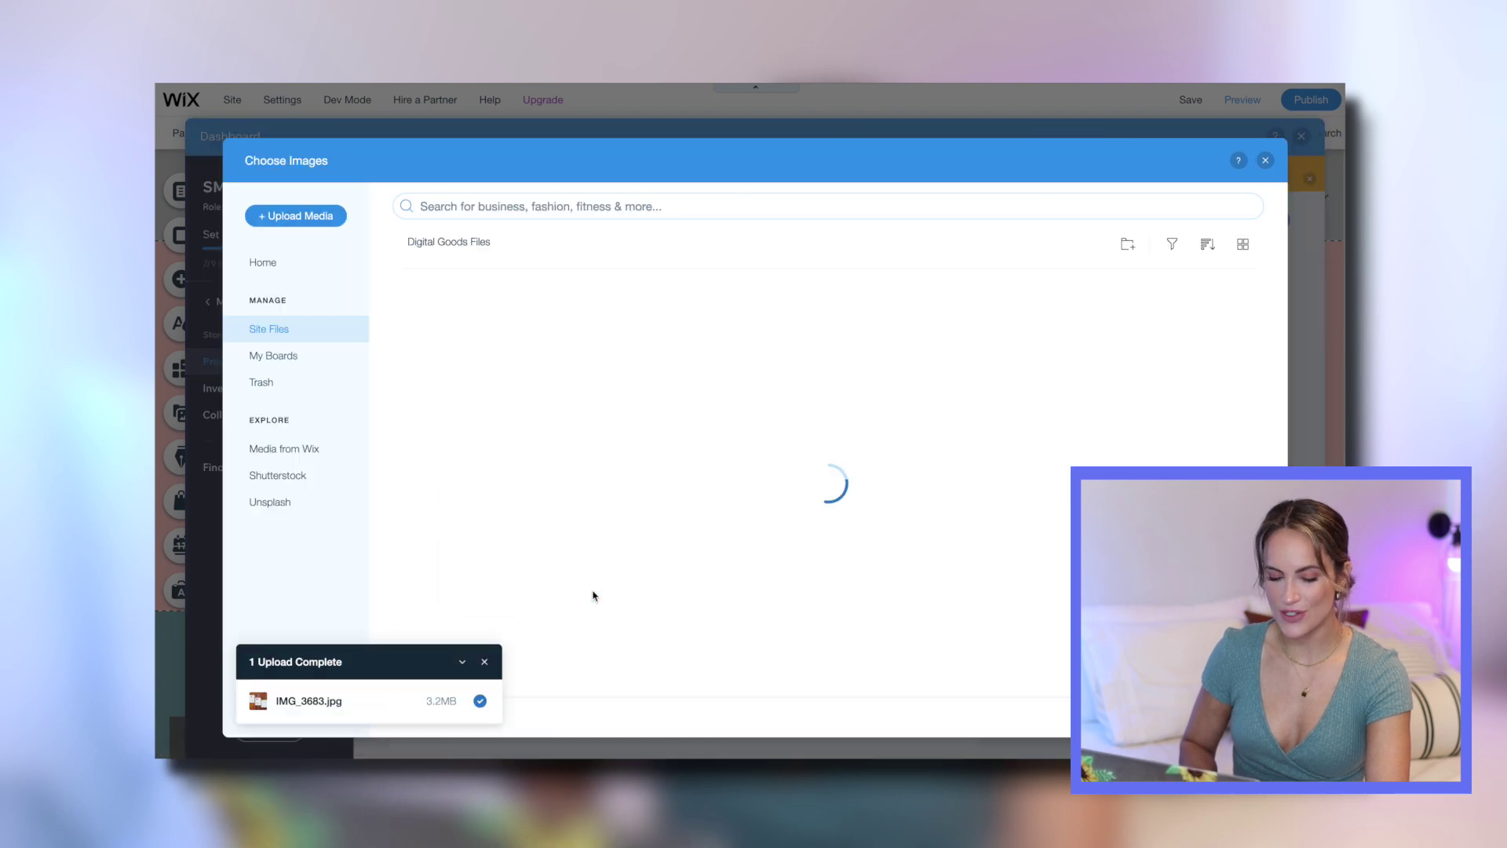
left_click(468, 360)
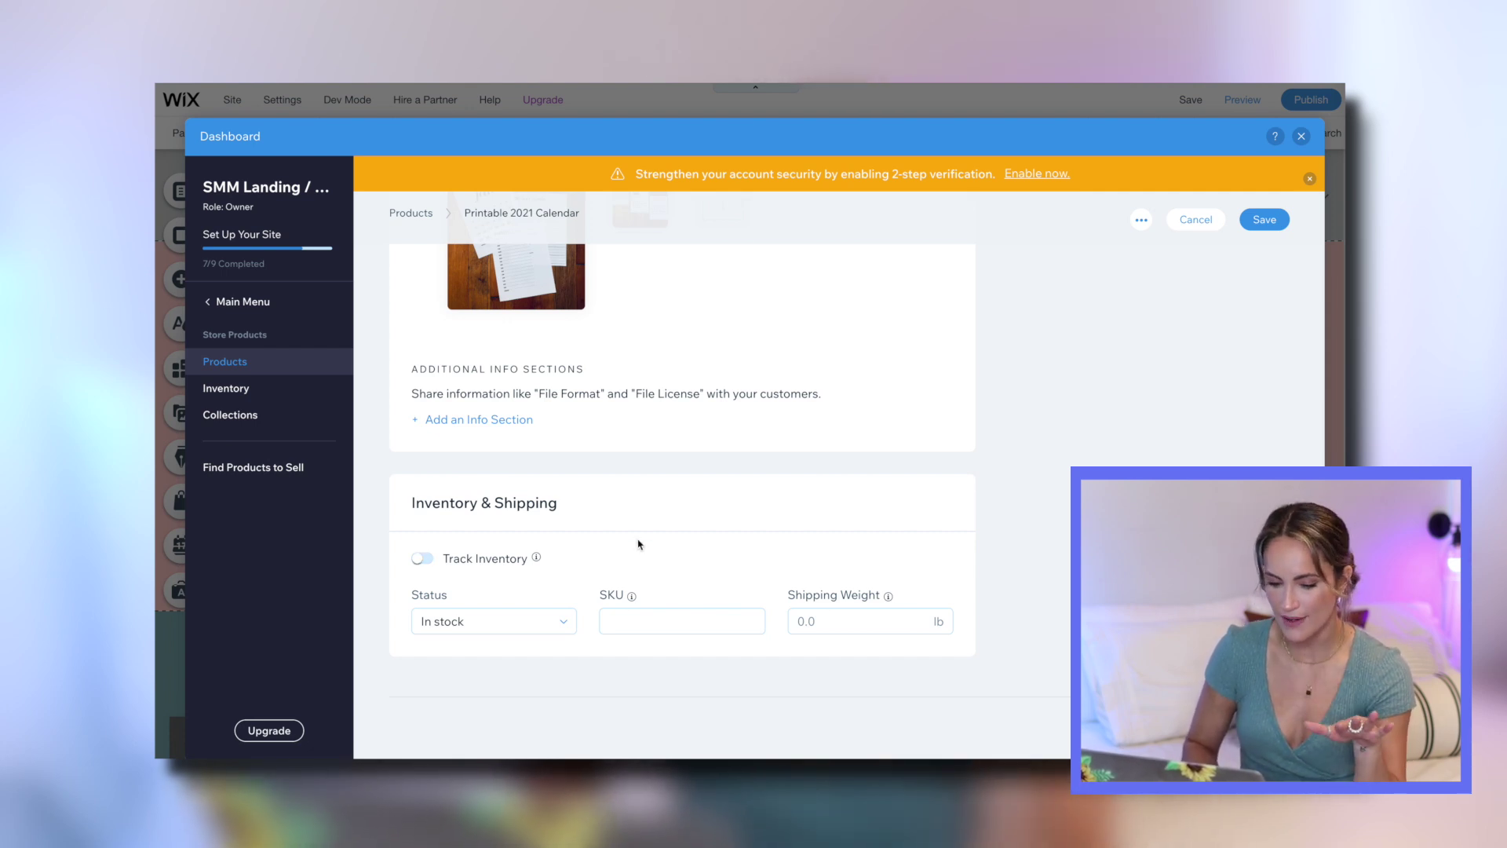
- Review the completed calendar product form and inspect the Printable 2021 Calendar page from the shop in the site preview
scroll(1011, 605, "up", 10)
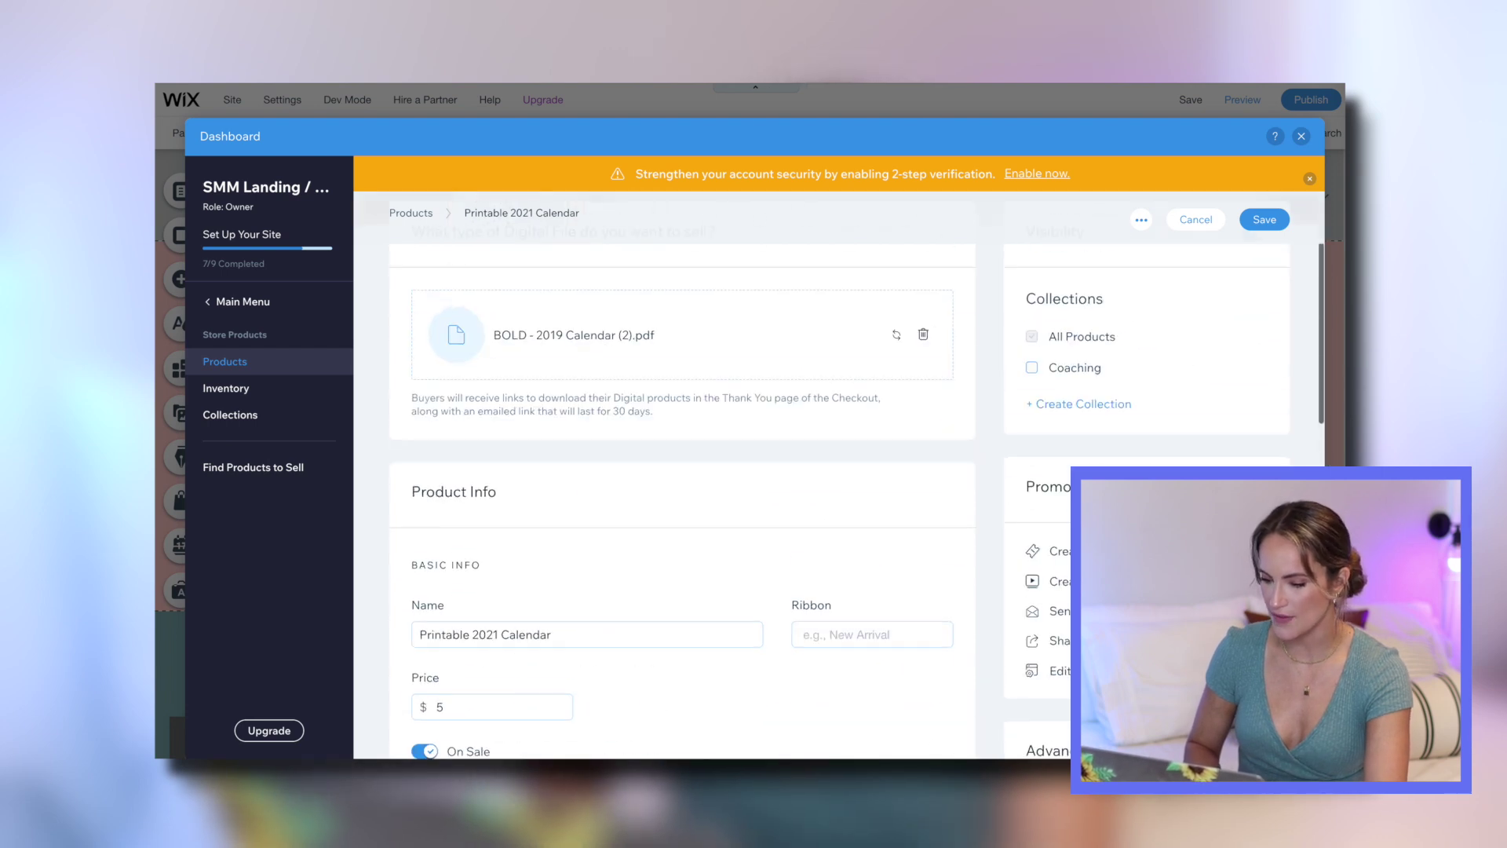
scroll(857, 502, "down", 10)
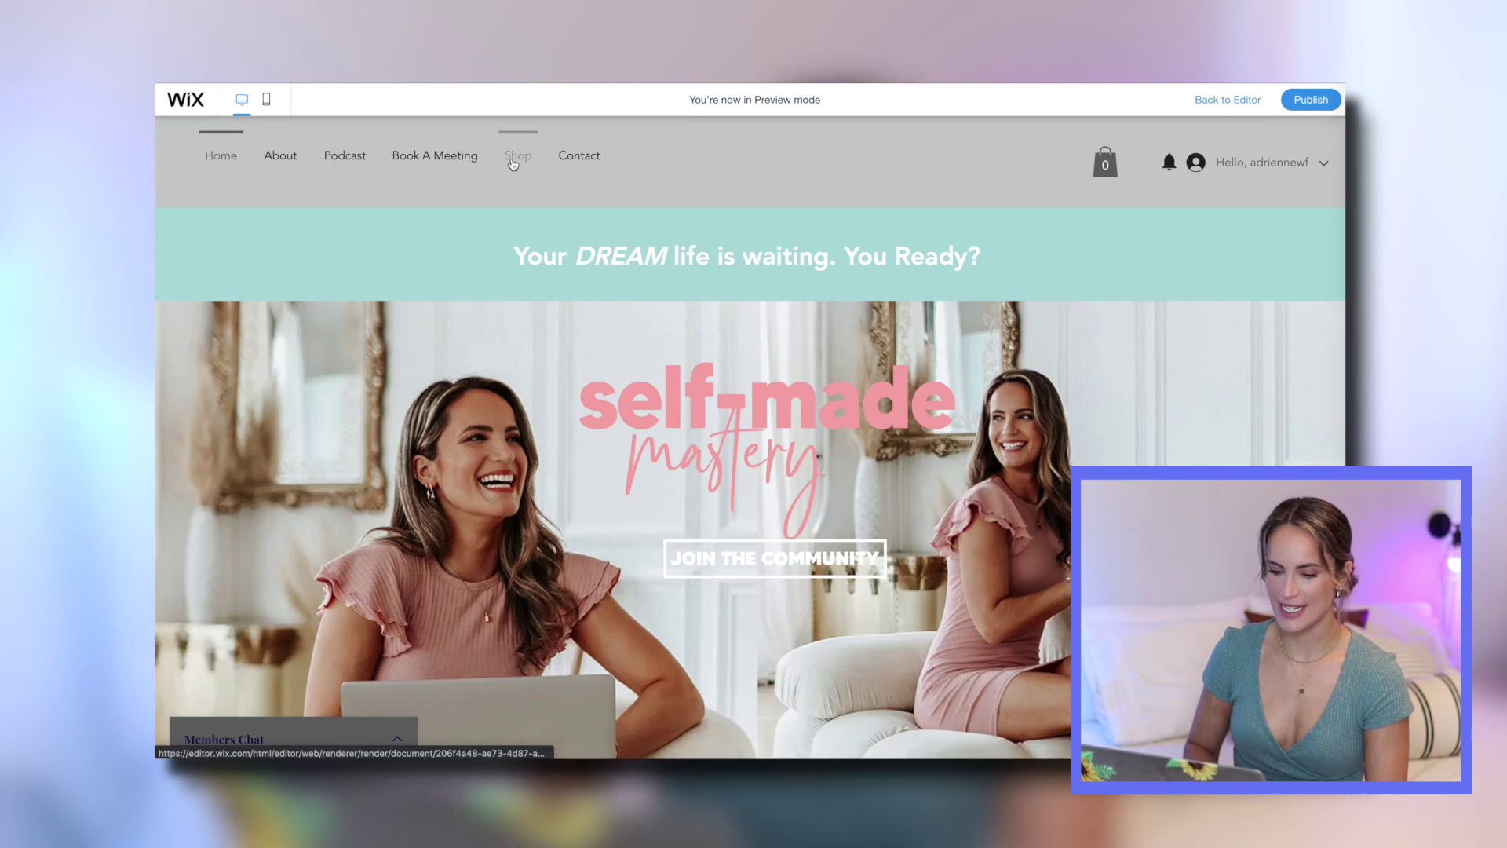
left_click(514, 160)
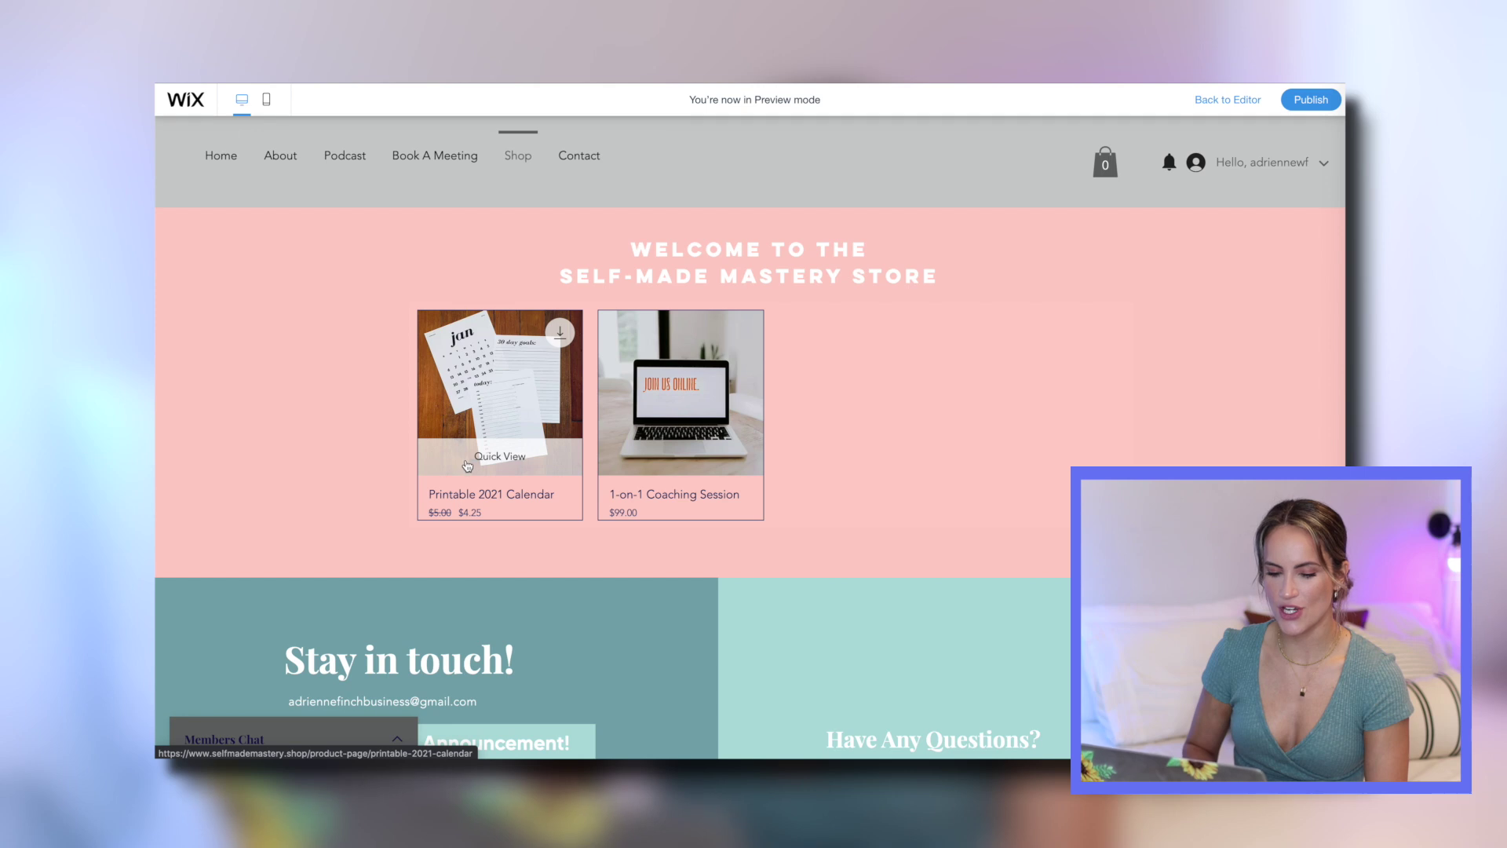
left_click(467, 466)
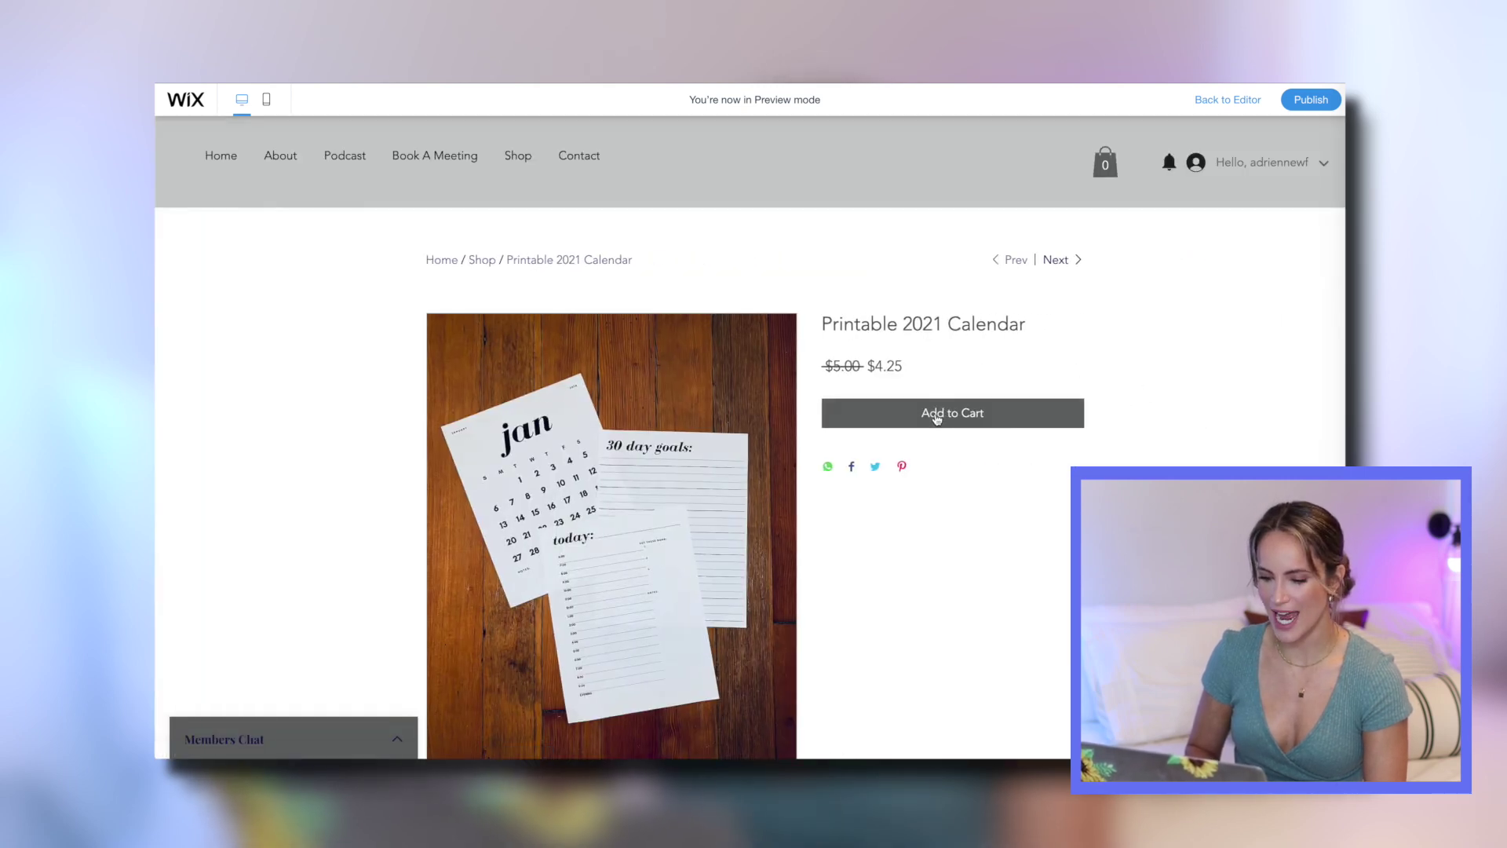
scroll(1154, 399, "down", 10)
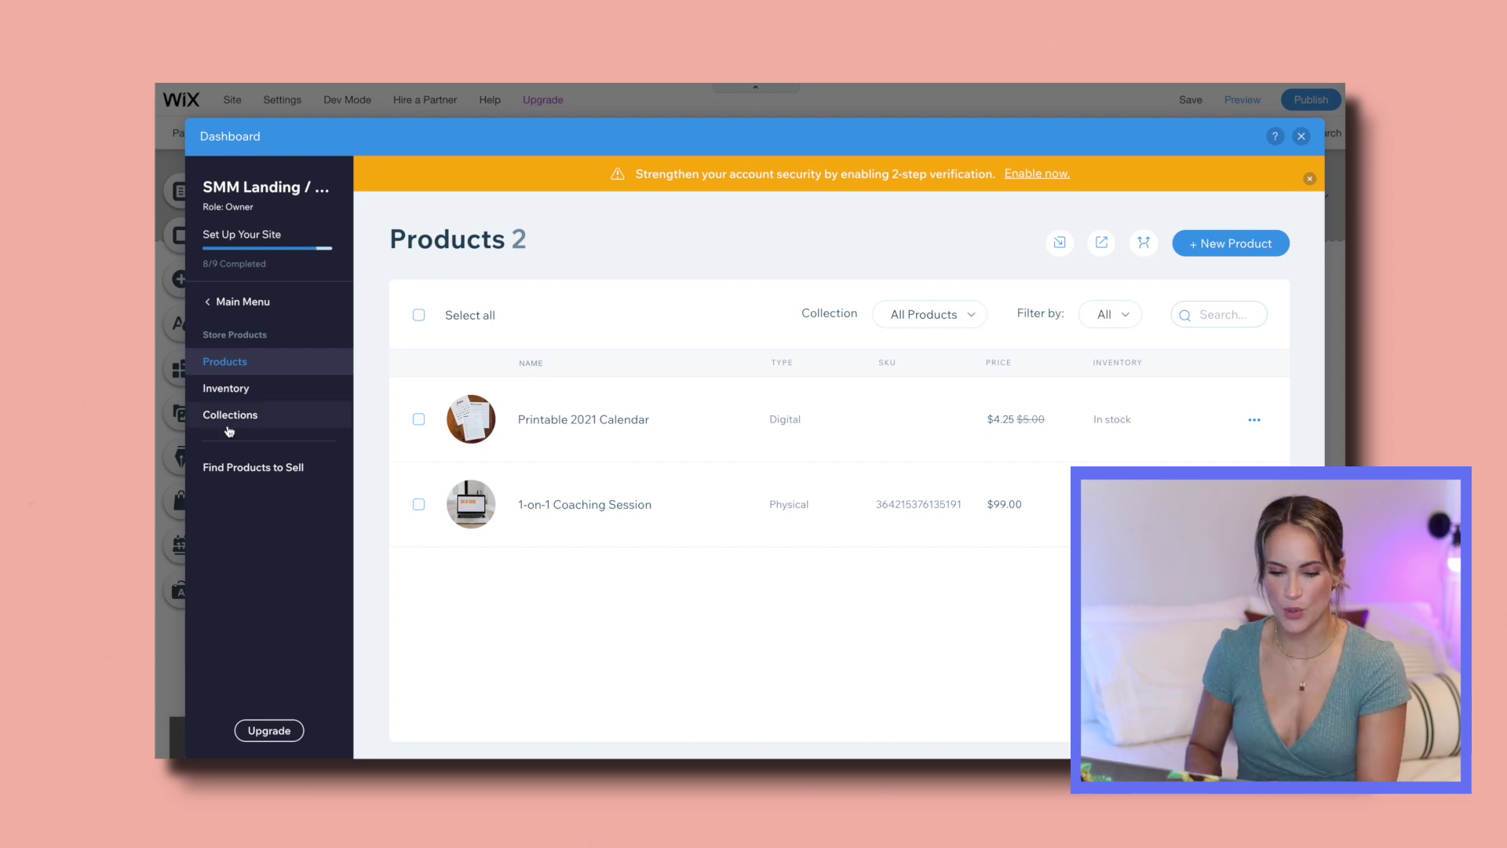
- Open the page for finding products to sell and look through its dropshipping and print-on-demand suppliers
left_click(236, 461)
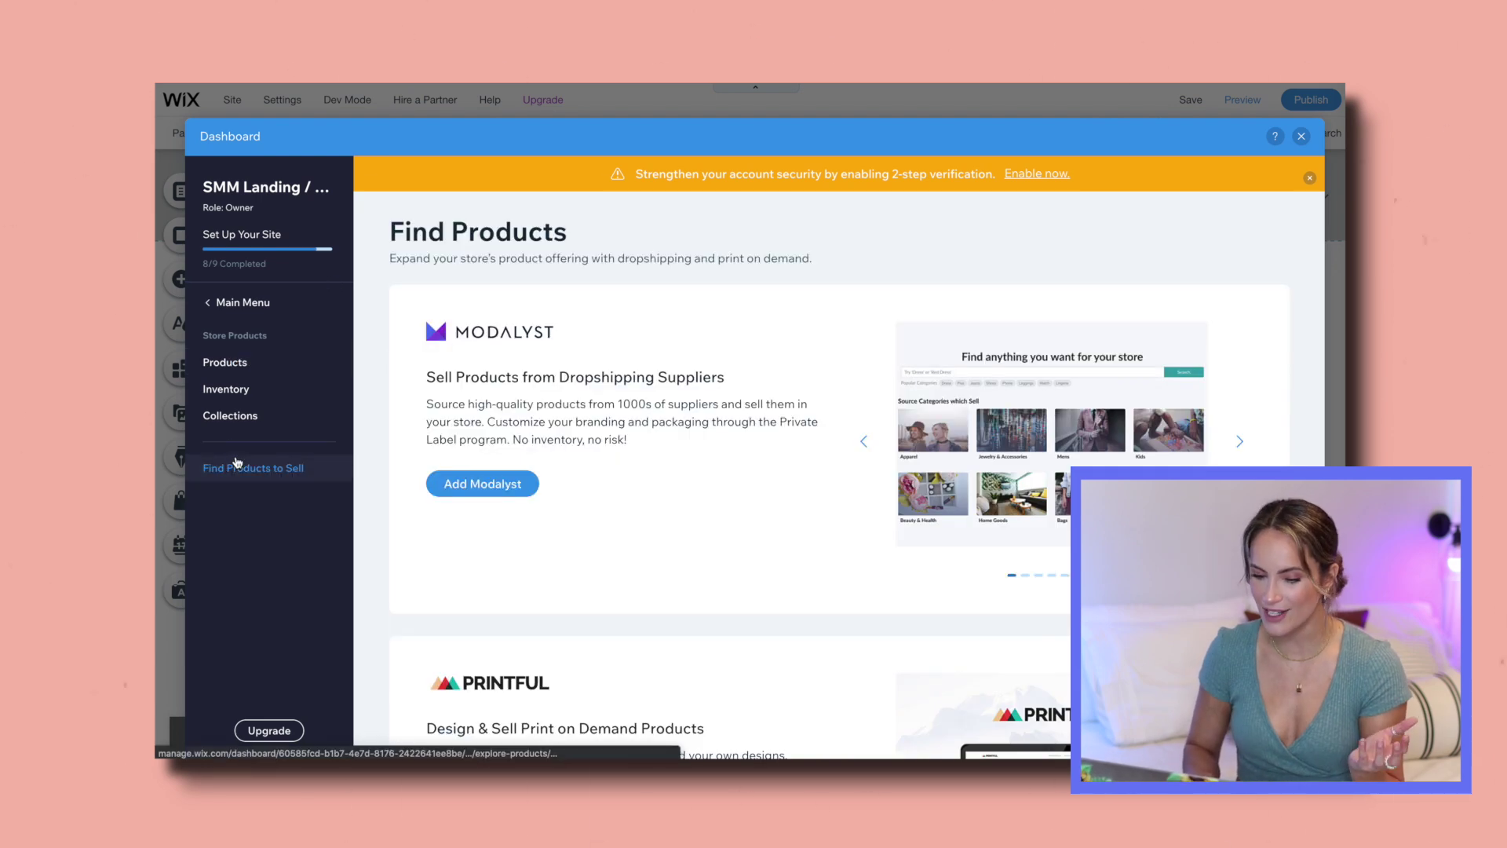
scroll(740, 397, "down", 3)
scroll(696, 384, "up", 2)
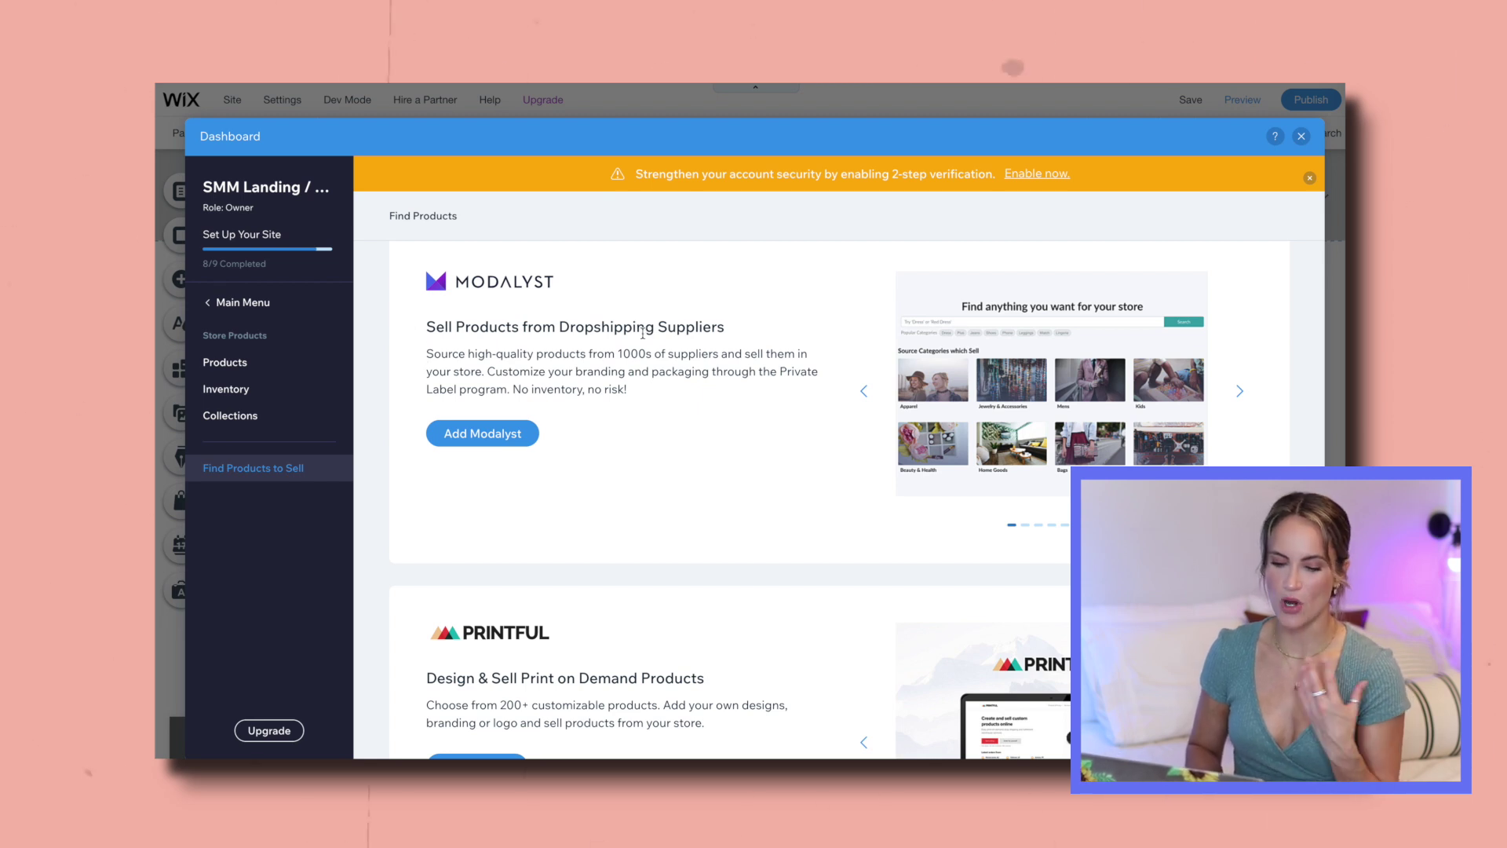
scroll(642, 338, "down", 3)
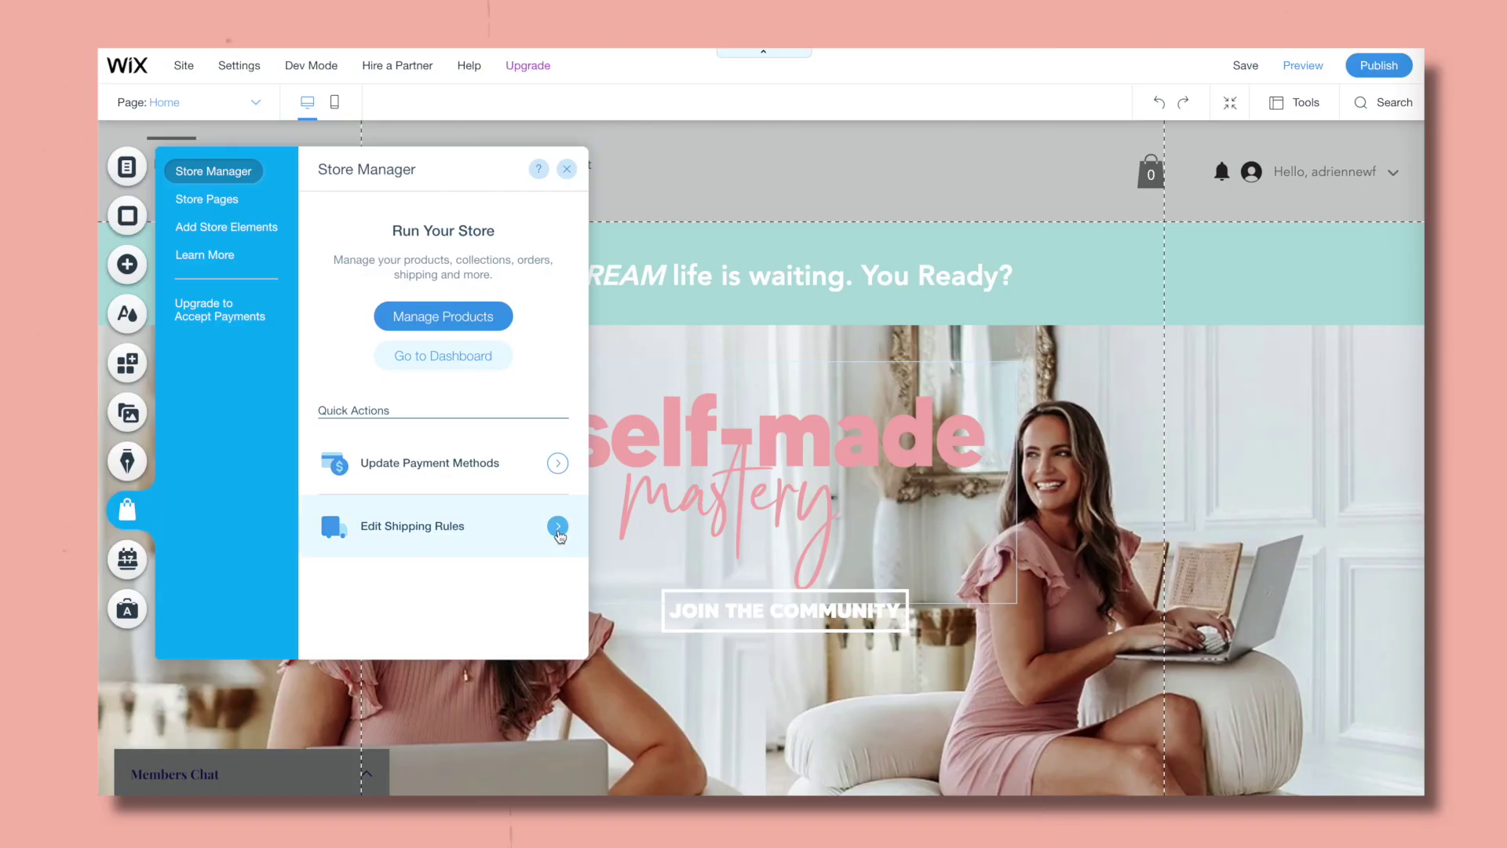
- Open the Domestic region's shipping rule from the store's shipping settings and examine the available shipping calculation methods
left_click(557, 527)
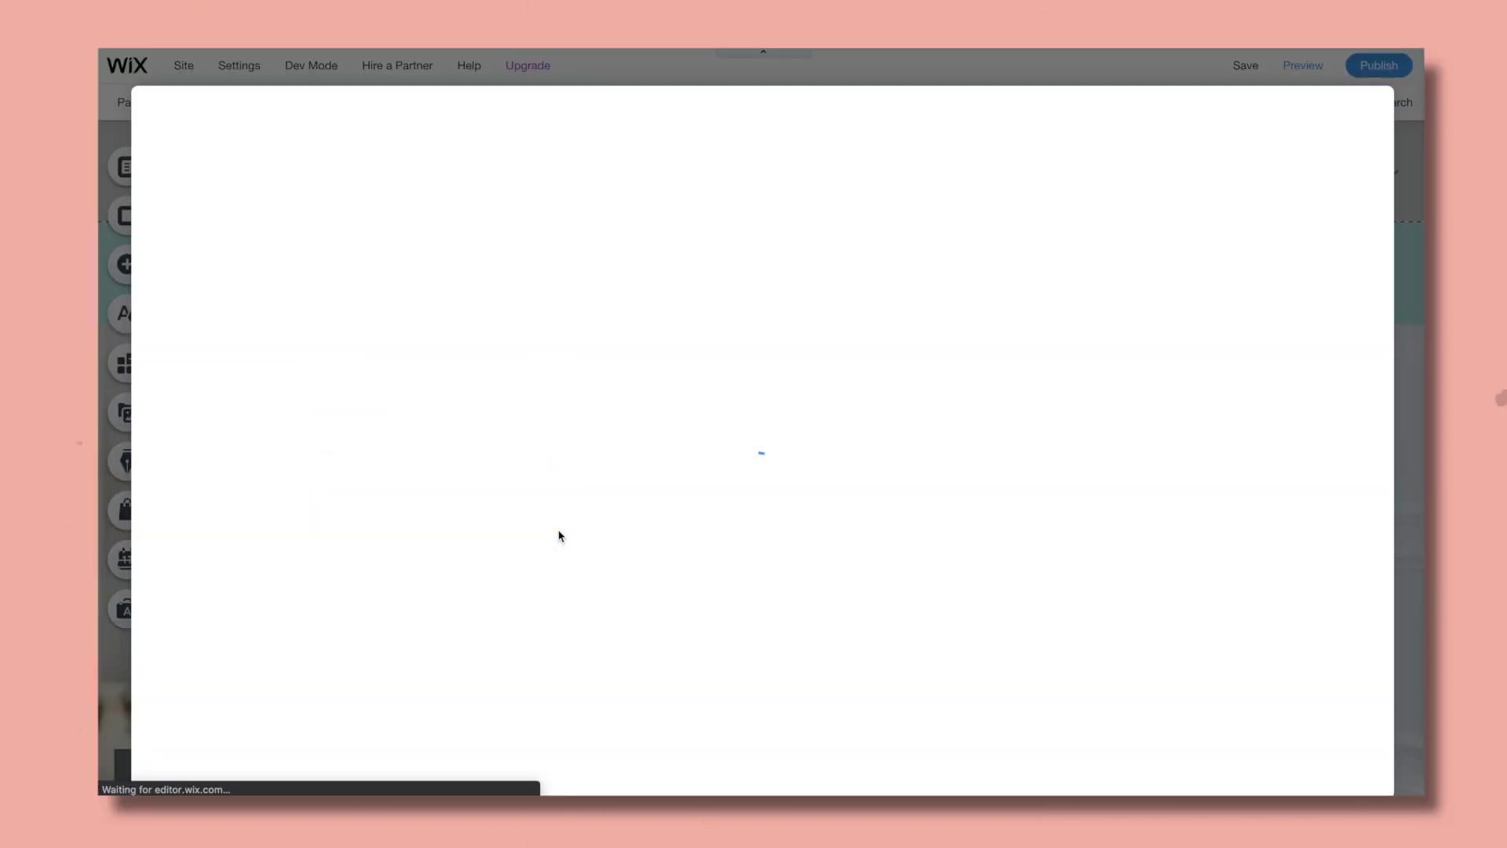
left_click(1372, 153)
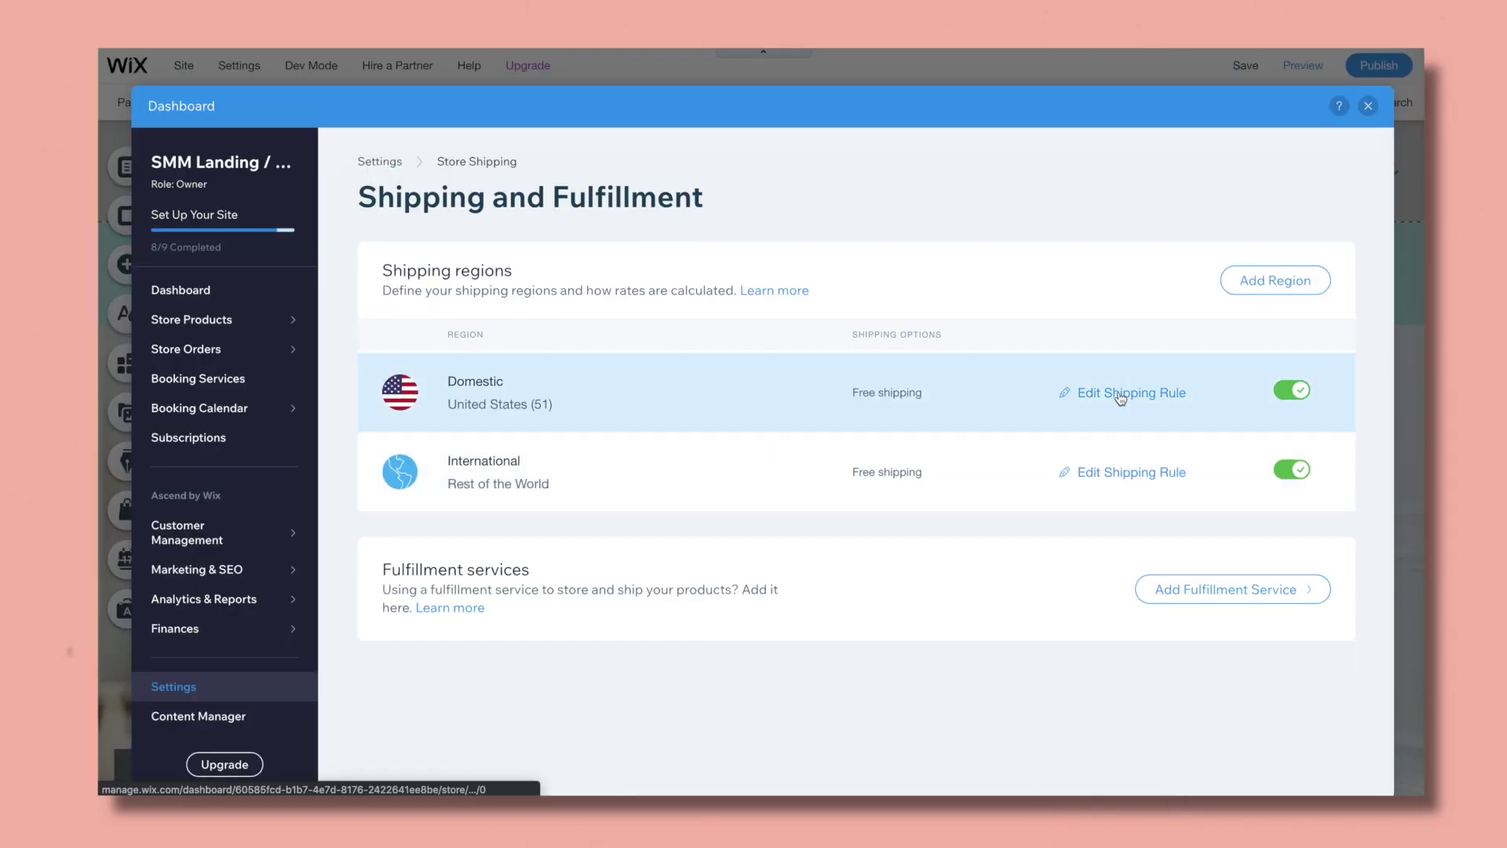
left_click(1119, 395)
scroll(1120, 397, "down", 3)
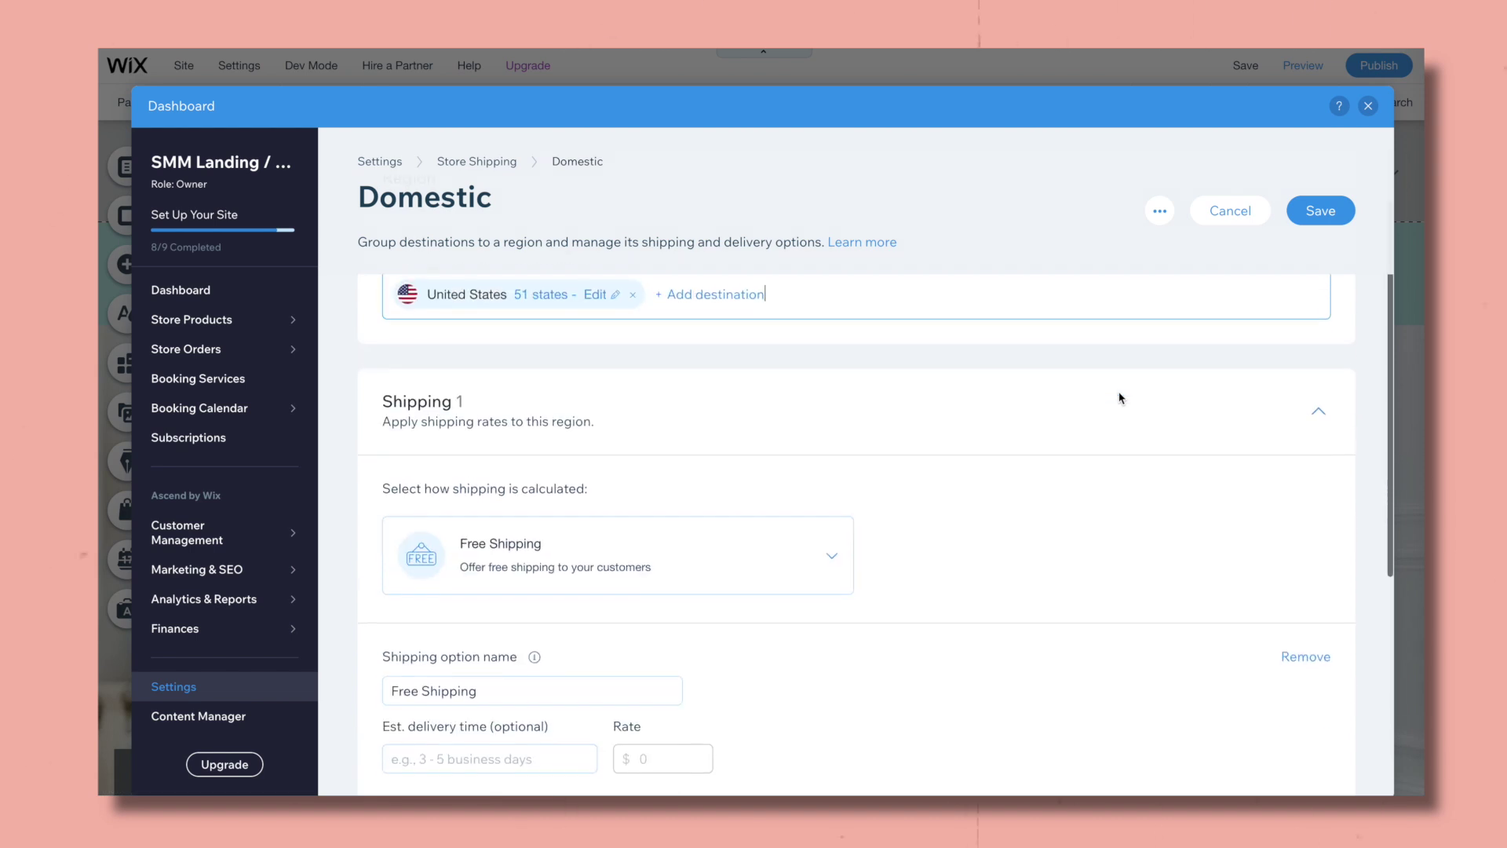
left_click(838, 489)
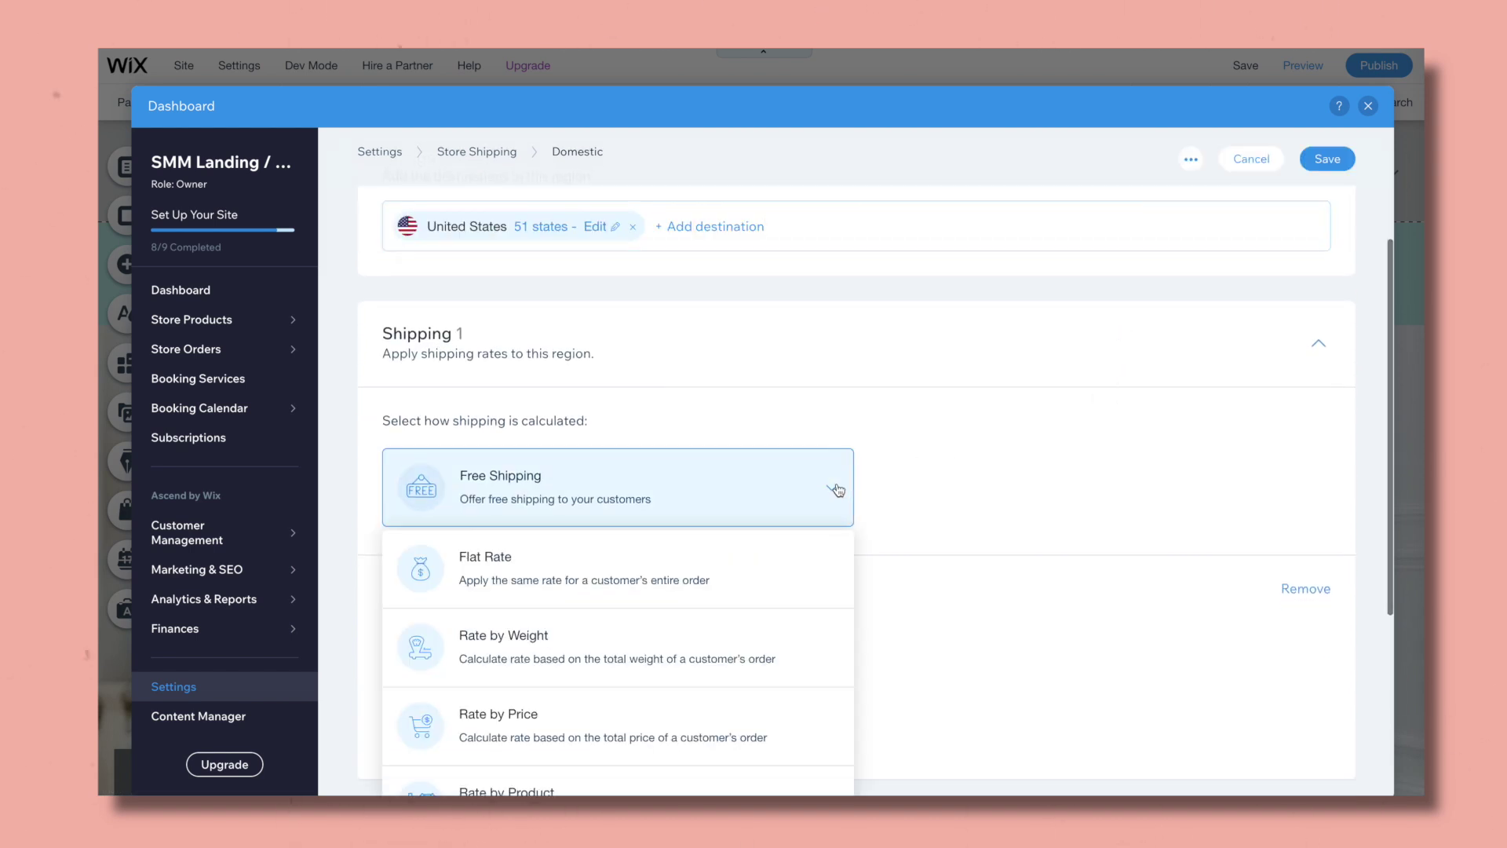
scroll(834, 487, "down", 2)
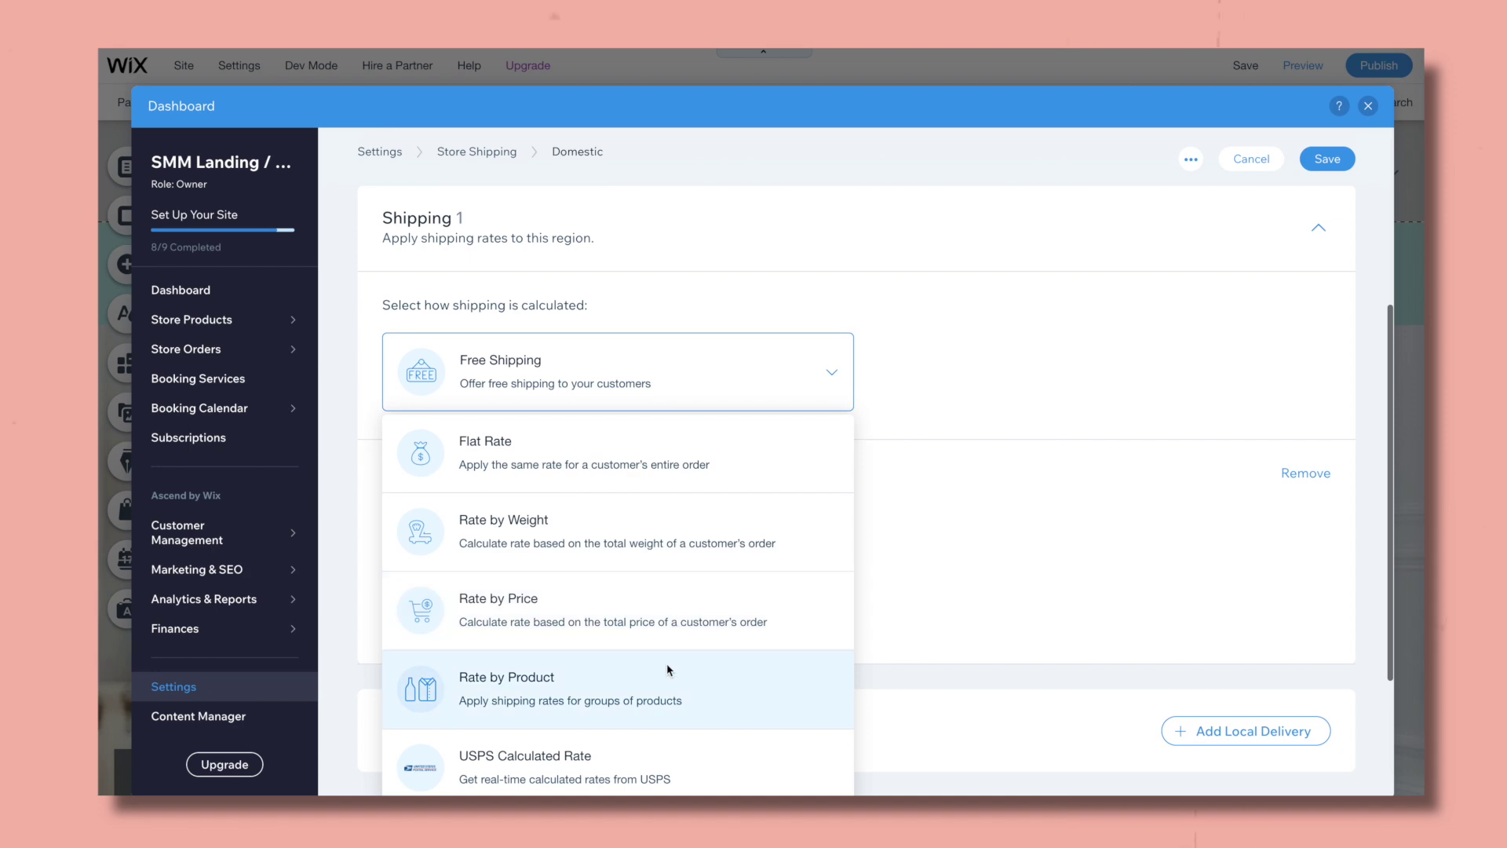
scroll(667, 663, "down", 2)
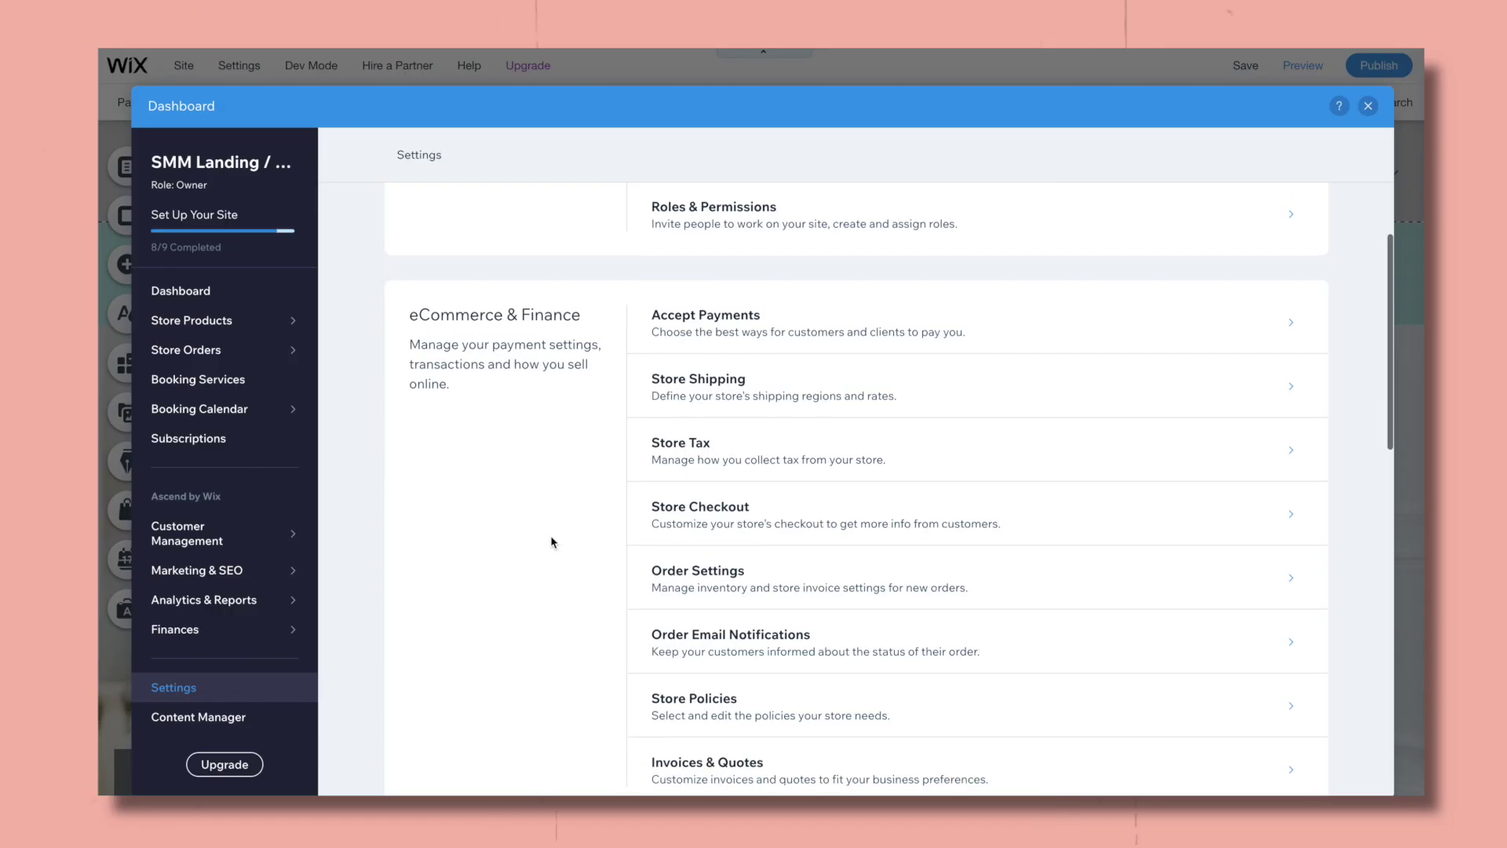
- Open the Store Tax settings and start the automated sales tax setup with Avalara
scroll(707, 455, "down", 1)
left_click(840, 496)
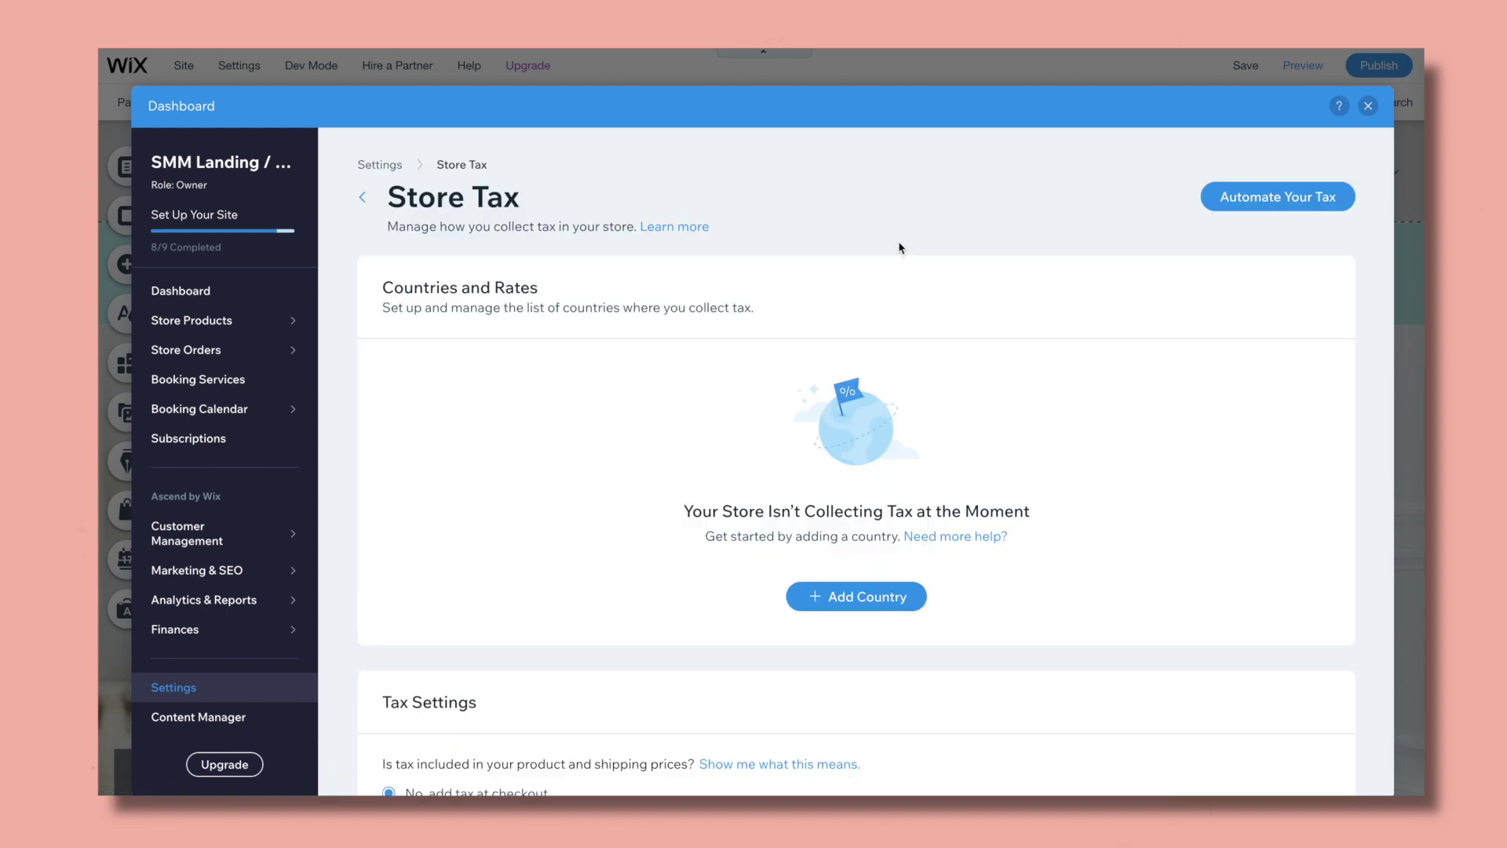
mouse_move(1245, 210)
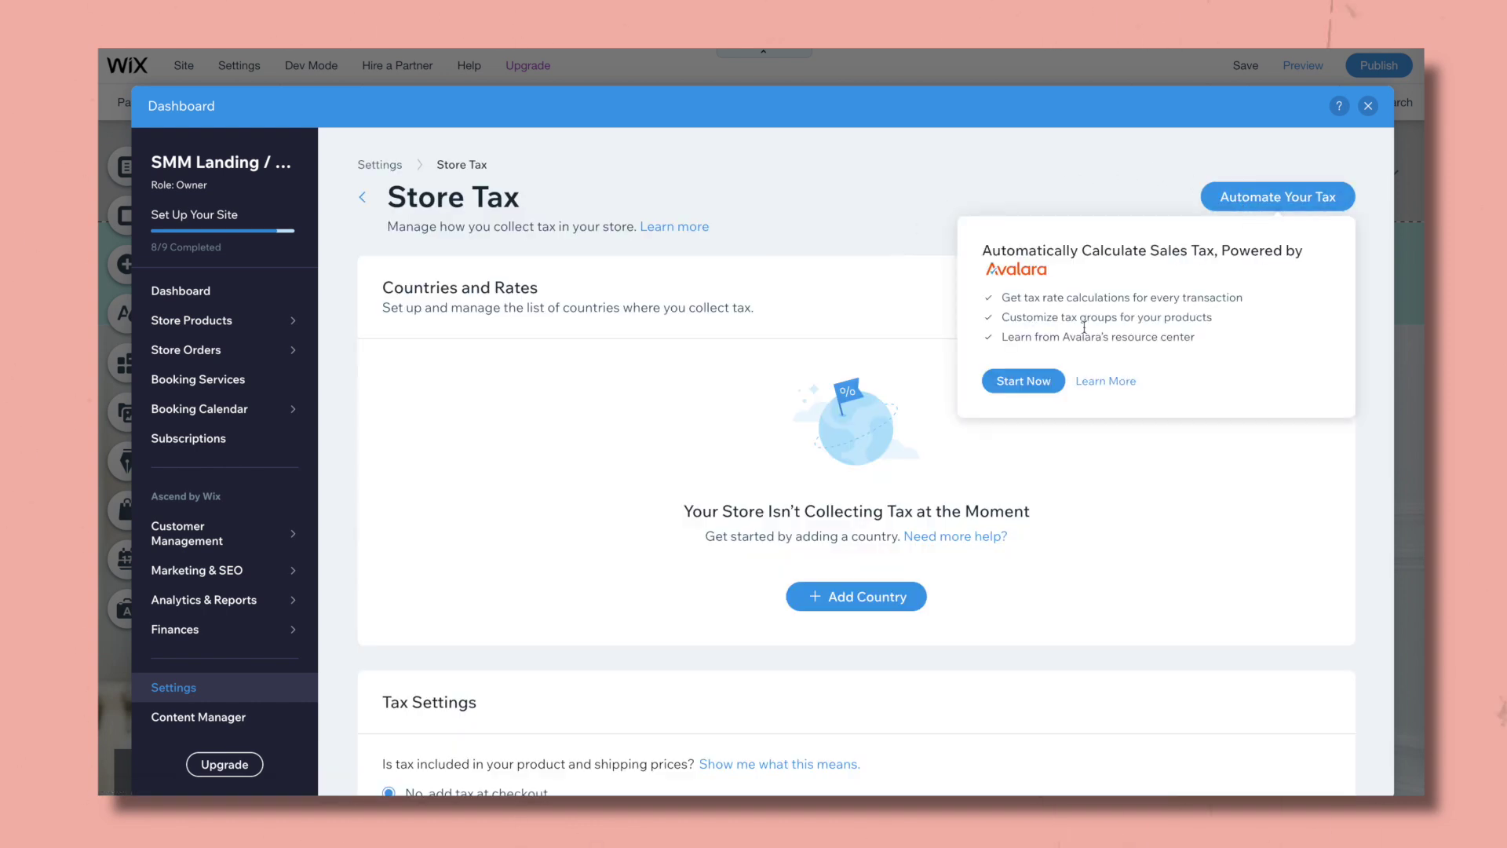
left_click(1026, 383)
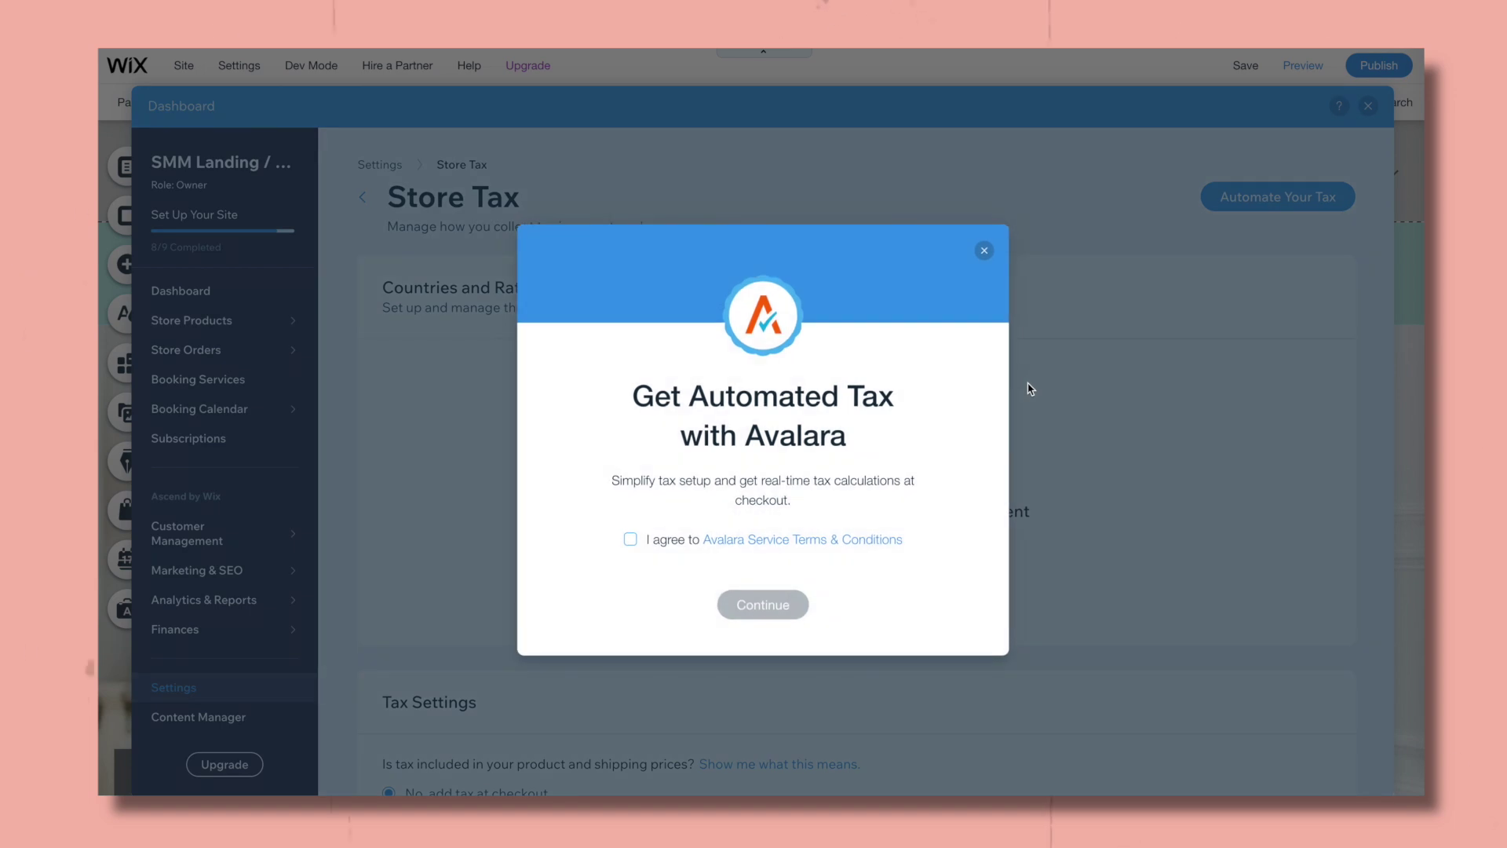